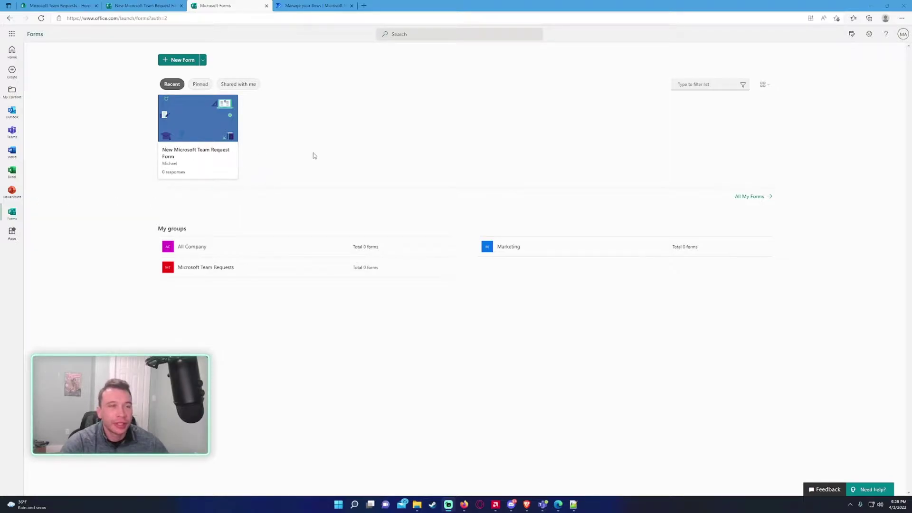
# Step: Open the New Microsoft Team Request Form card in the Forms designer
pyautogui.click(192, 161)
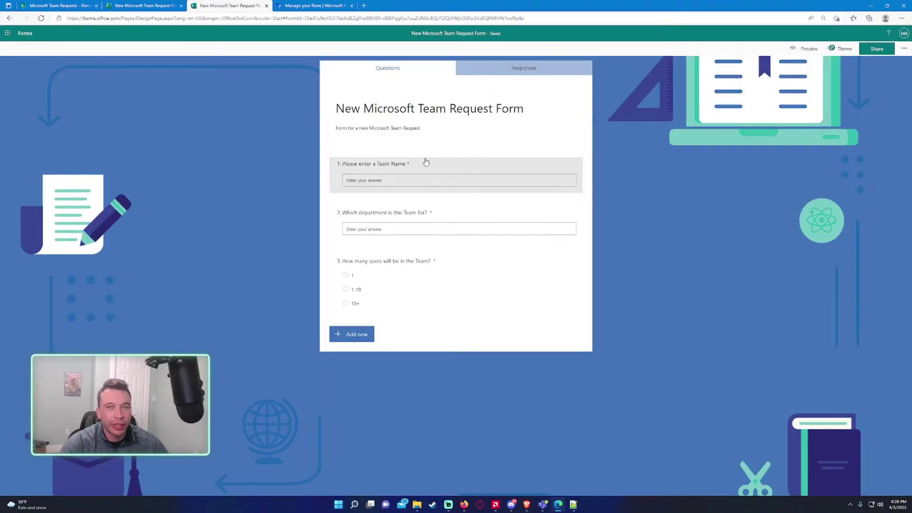
pyautogui.click(794, 51)
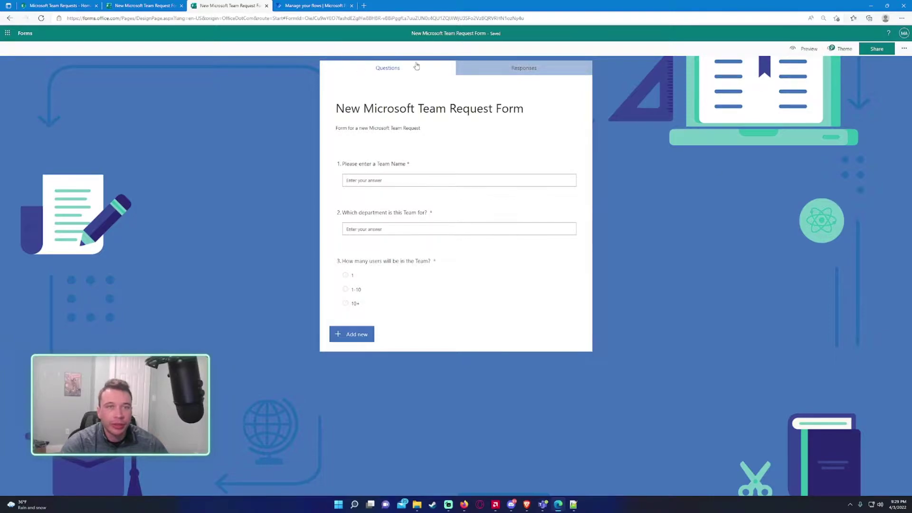
# Step: Preview the form and submit a test response: Ice Cream Team, Marketing, 1-10 users
pyautogui.click(793, 50)
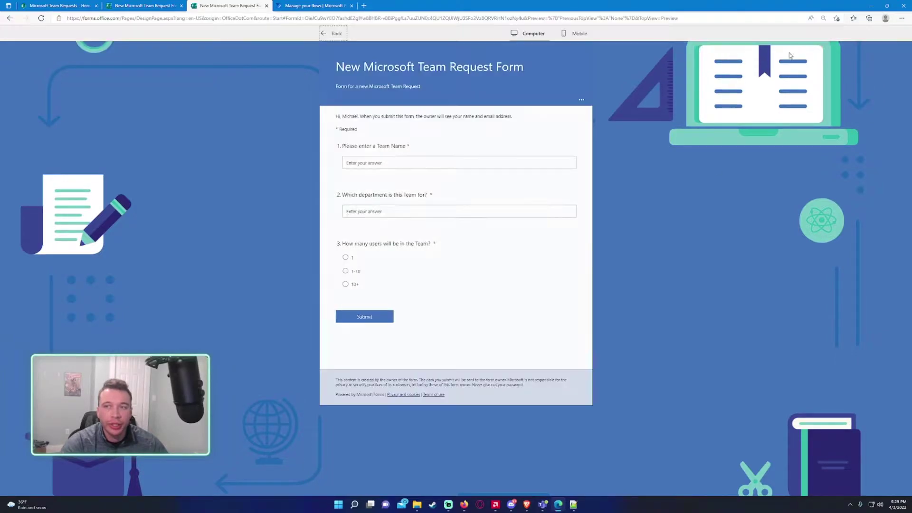
pyautogui.click(410, 162)
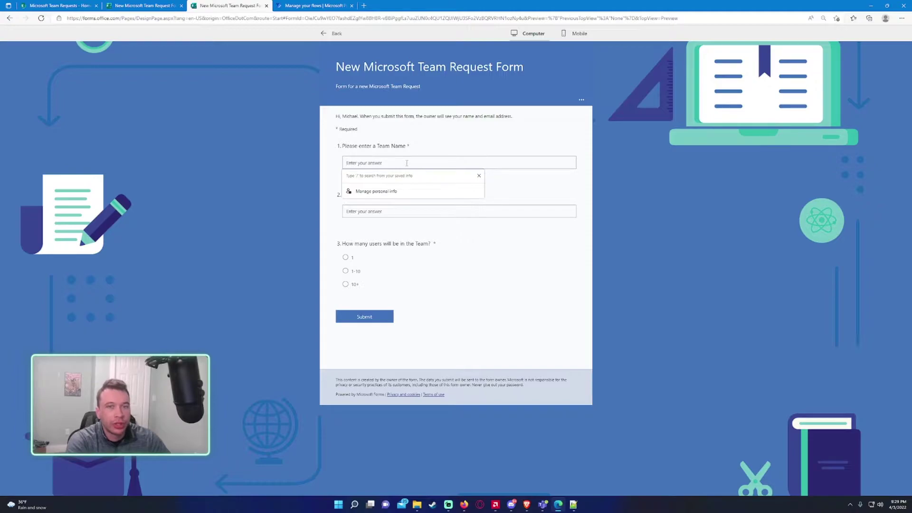
pyautogui.write('Ice Cream Tea')
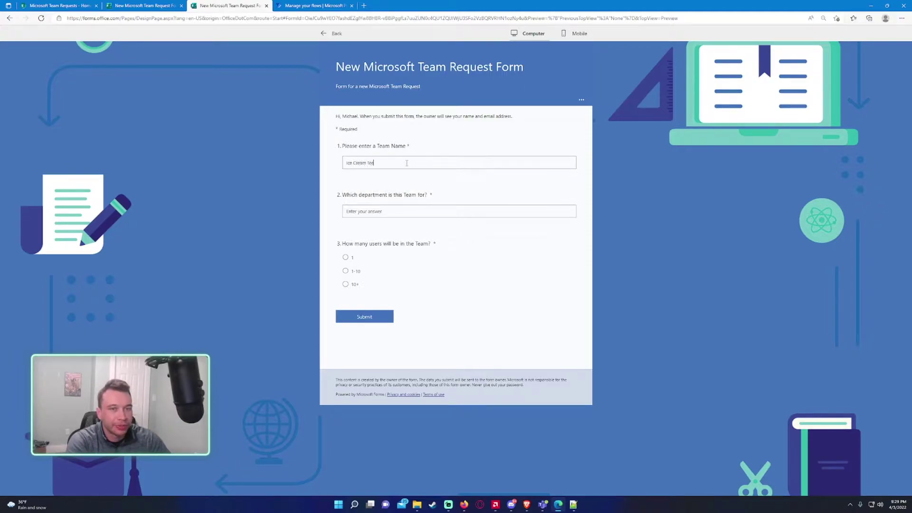
pyautogui.write('m')
pyautogui.press('Tab')
pyautogui.write('M')
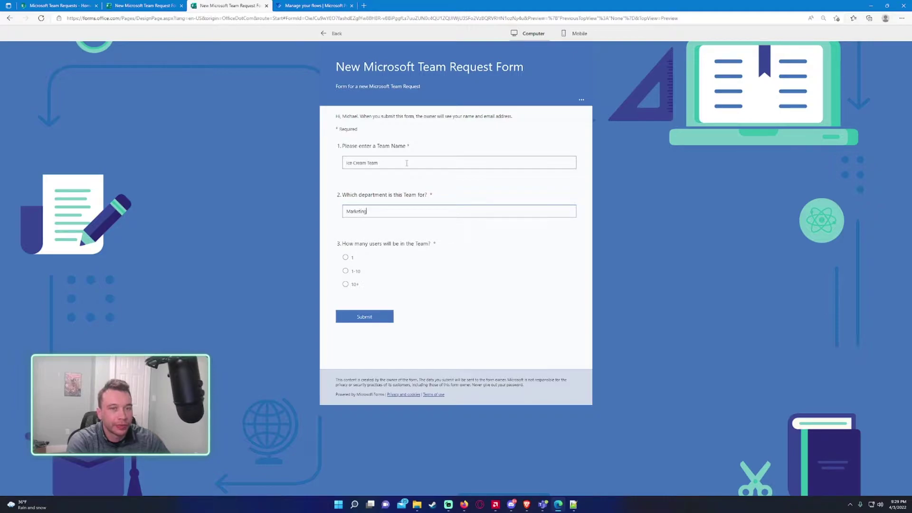
pyautogui.click(345, 271)
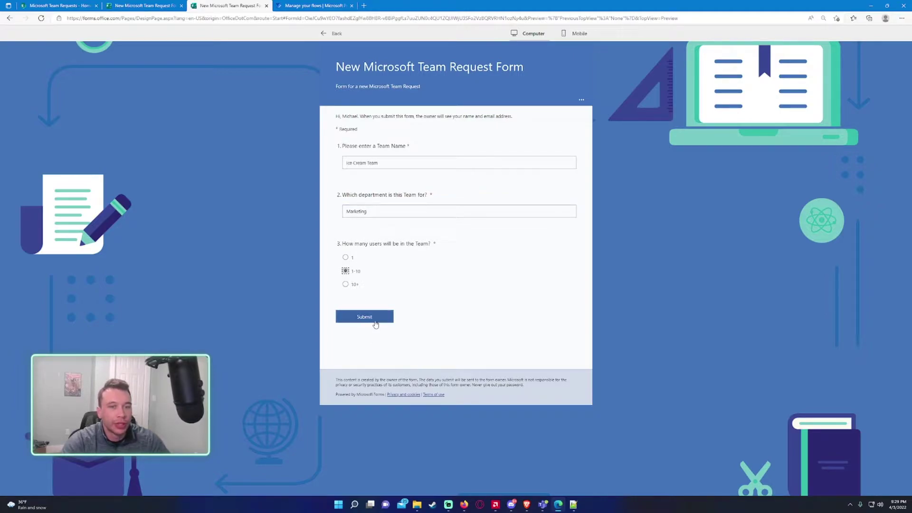
pyautogui.click(375, 323)
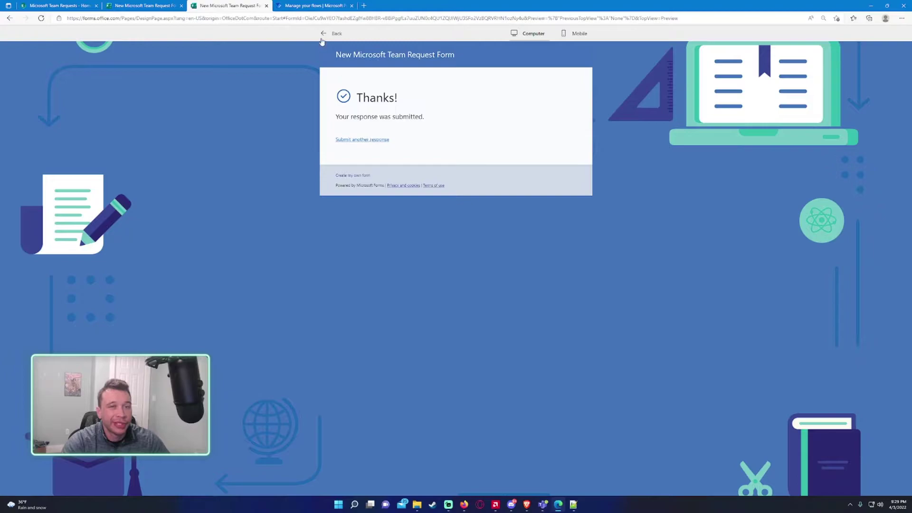
# Step: Check that the Responses tab shows one response, then return to Questions
pyautogui.click(322, 41)
pyautogui.click(517, 68)
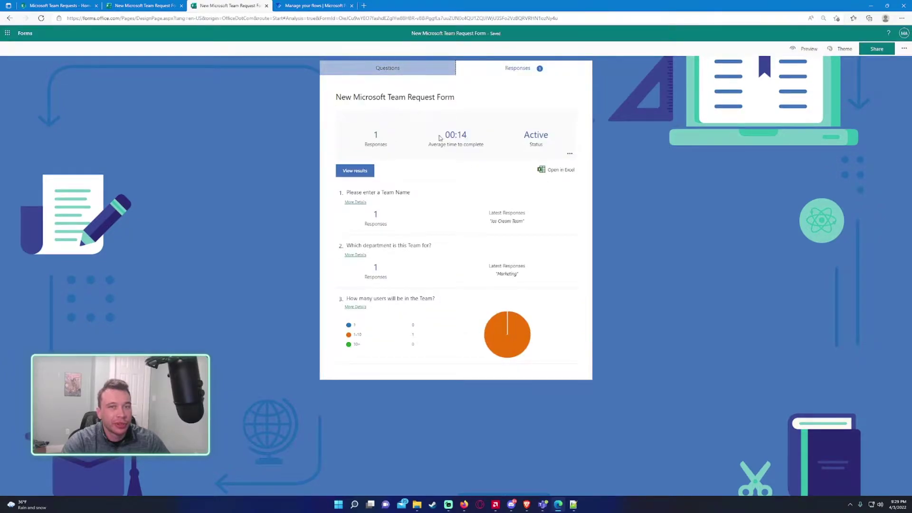
pyautogui.click(391, 76)
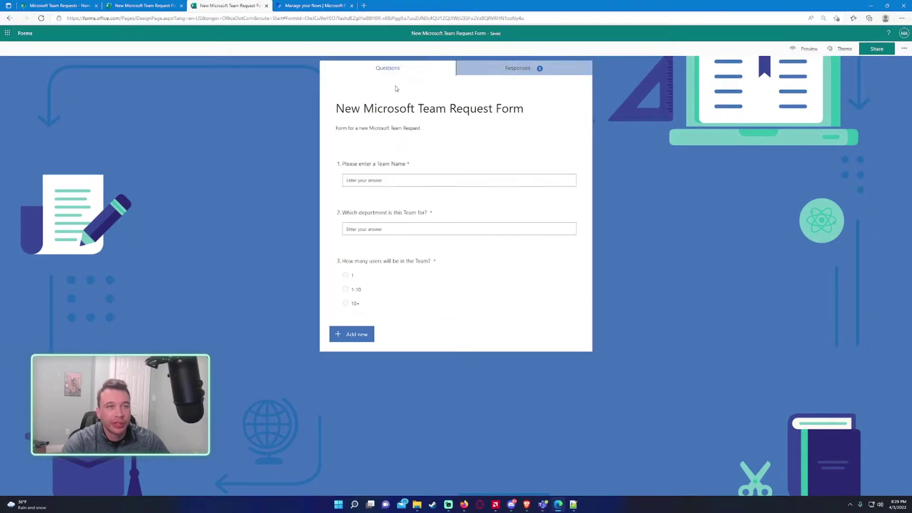
# Step: On the Microsoft Team Requests SharePoint site, choose New > List
pyautogui.click(66, 6)
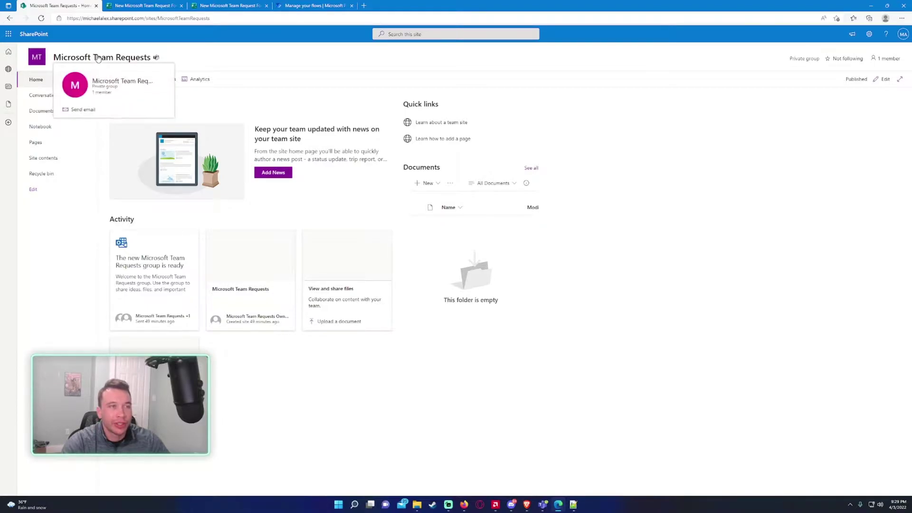
pyautogui.click(122, 79)
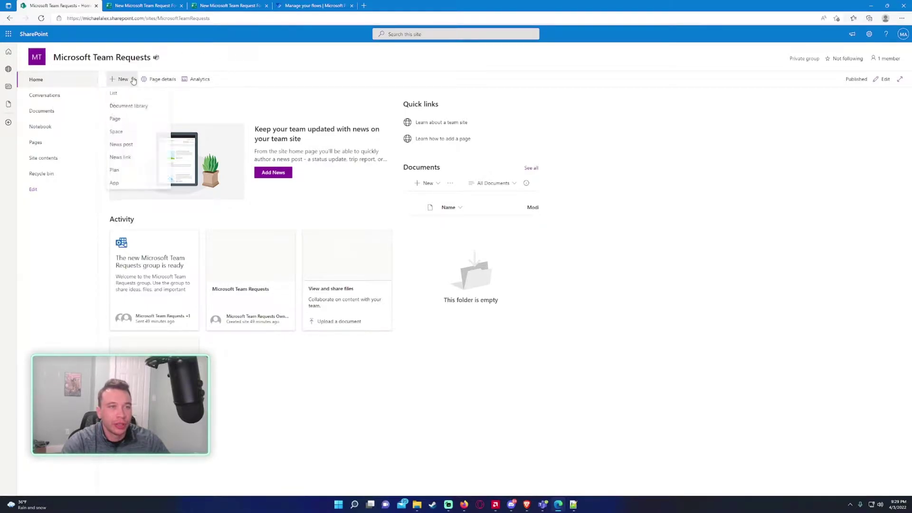
pyautogui.click(122, 79)
pyautogui.click(122, 79)
pyautogui.click(126, 96)
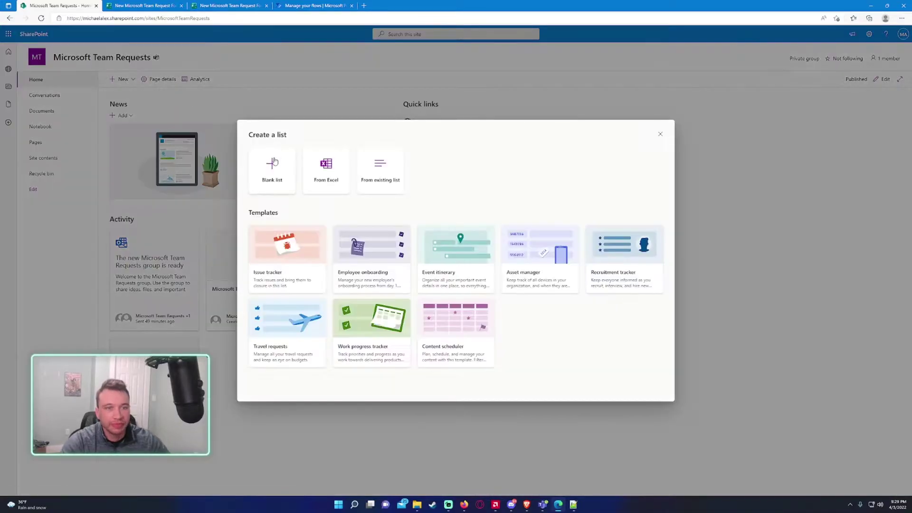
# Step: Create a blank list named 'Microsoft Team Requests'
pyautogui.click(273, 173)
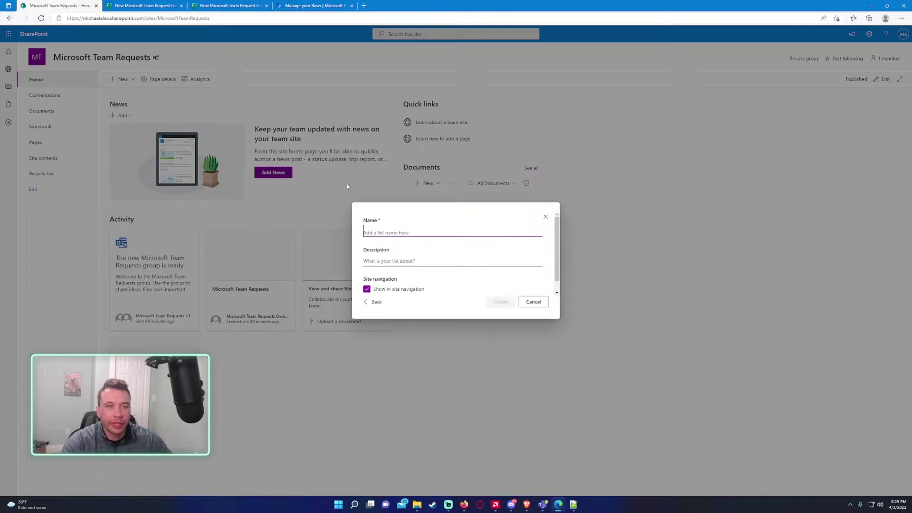
pyautogui.write('Mi')
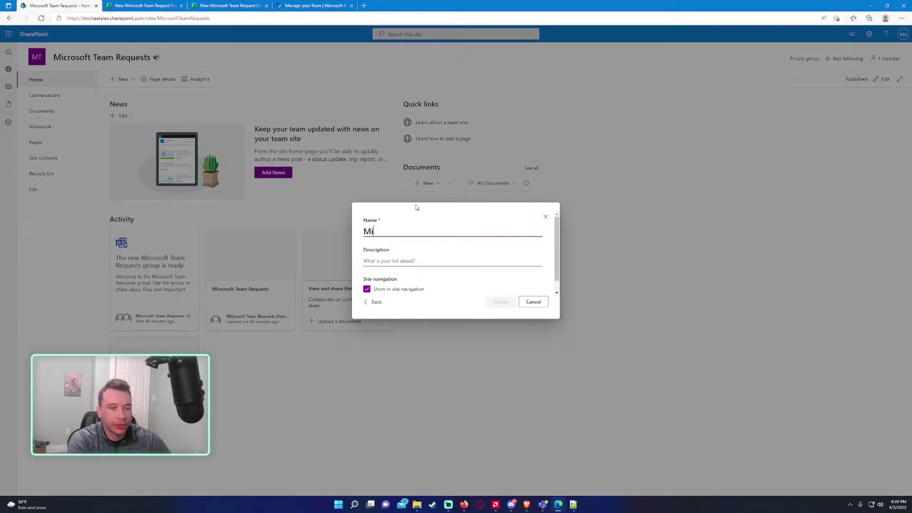
pyautogui.write('crosoft T')
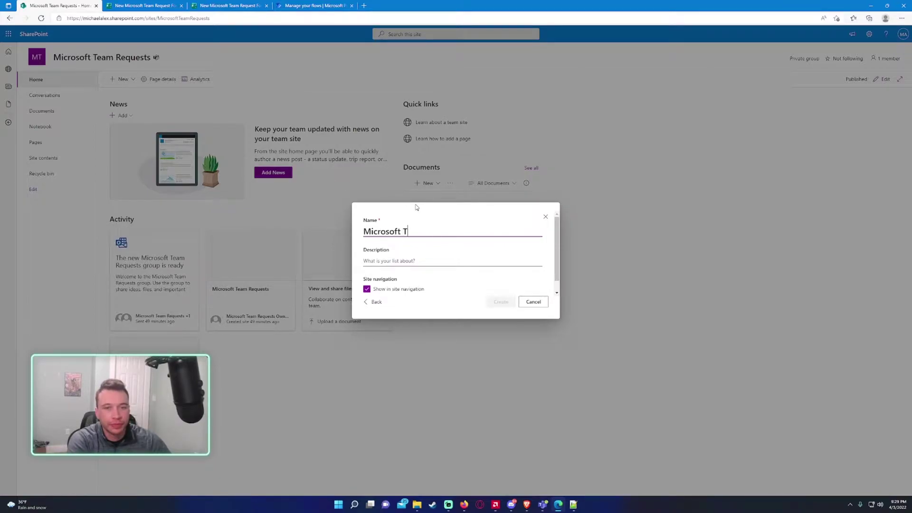
pyautogui.write('eam Requests')
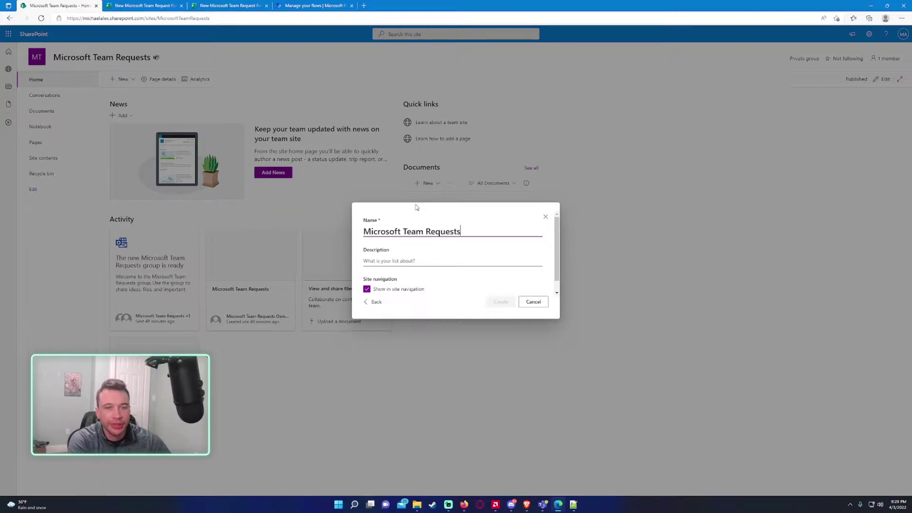
pyautogui.press('Tab')
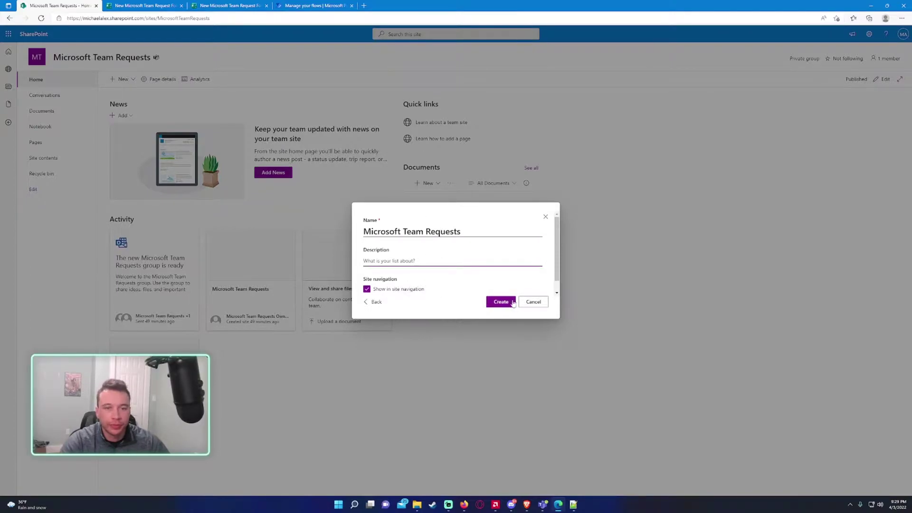
pyautogui.click(503, 304)
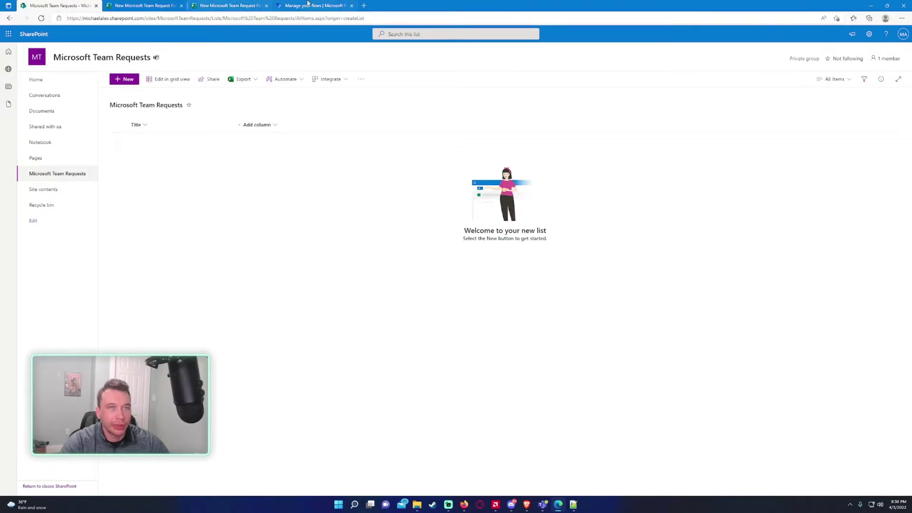
# Step: From the new list's gear menu, open List settings for Microsoft Team Requests
pyautogui.click(230, 5)
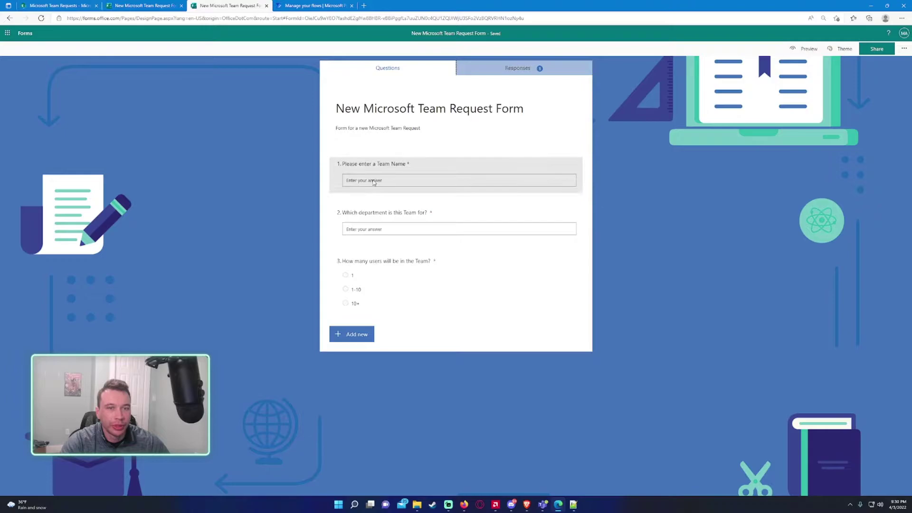
pyautogui.click(58, 4)
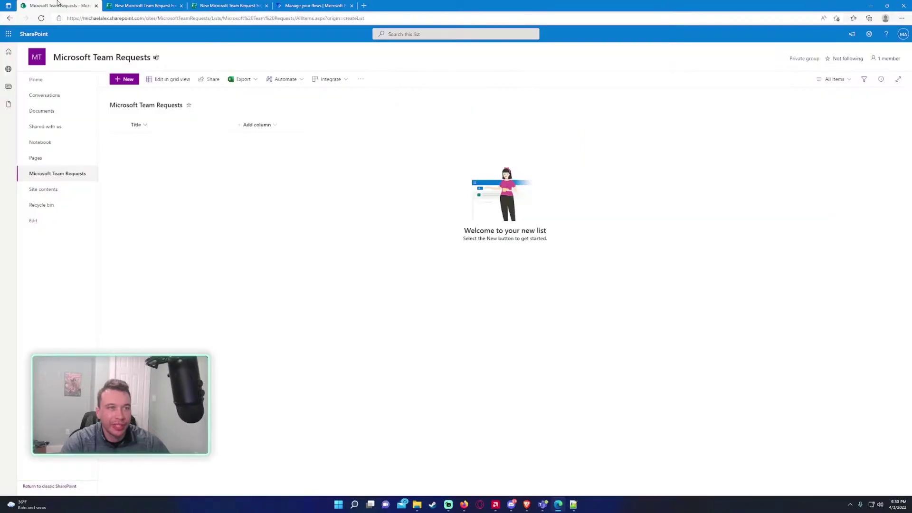
pyautogui.click(161, 125)
pyautogui.click(166, 190)
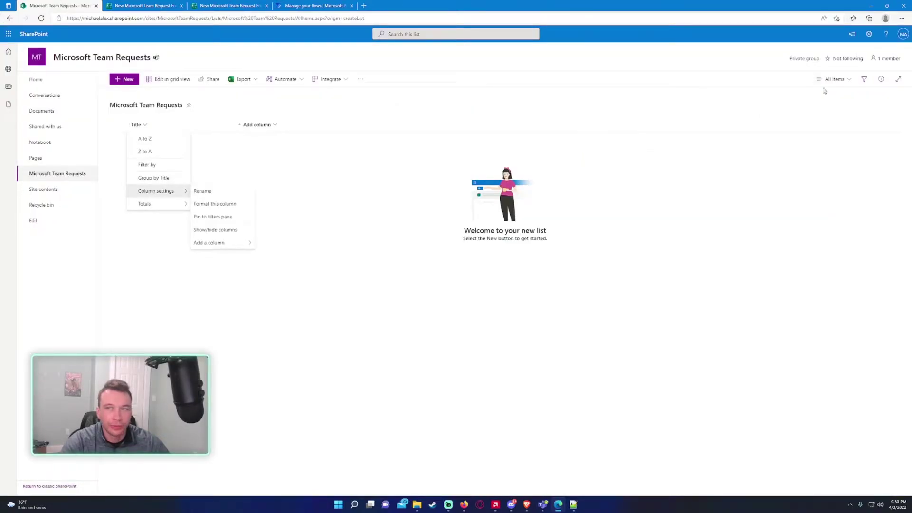
pyautogui.click(869, 34)
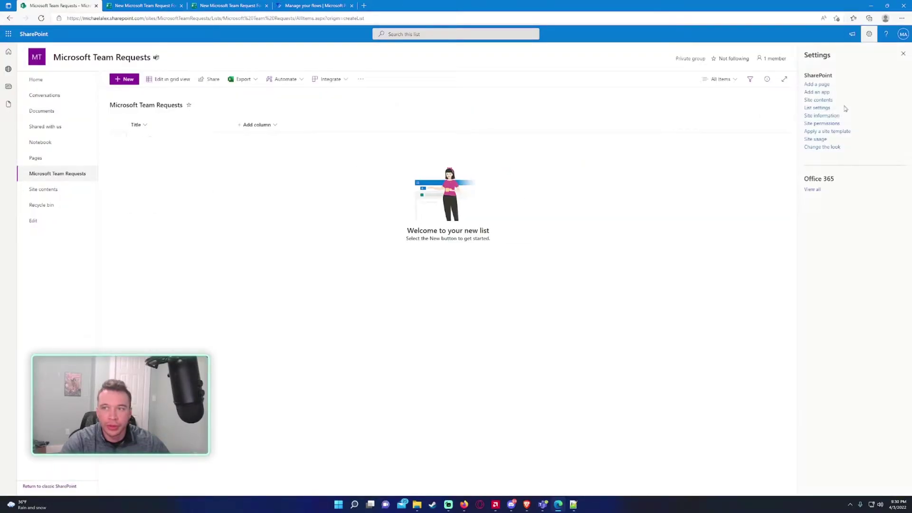
pyautogui.click(816, 108)
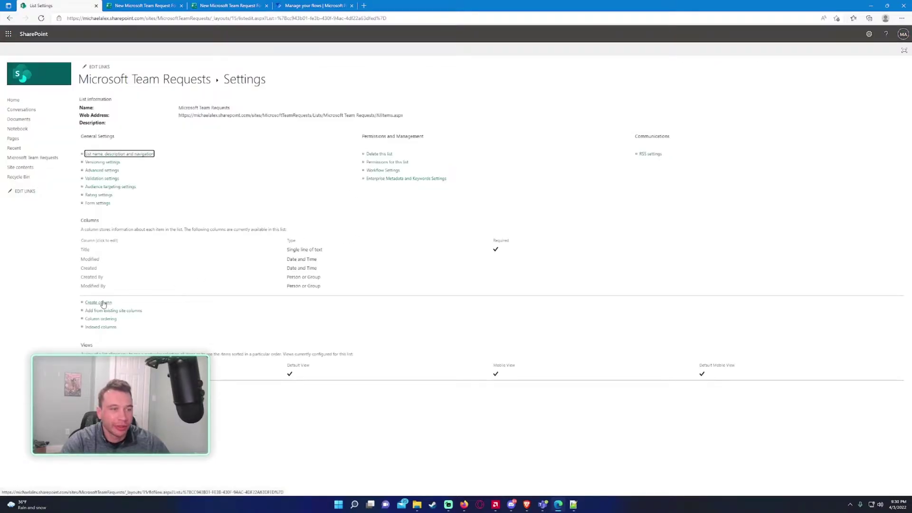
# Step: Add a required text column named 'Department Name' to the list
pyautogui.click(103, 304)
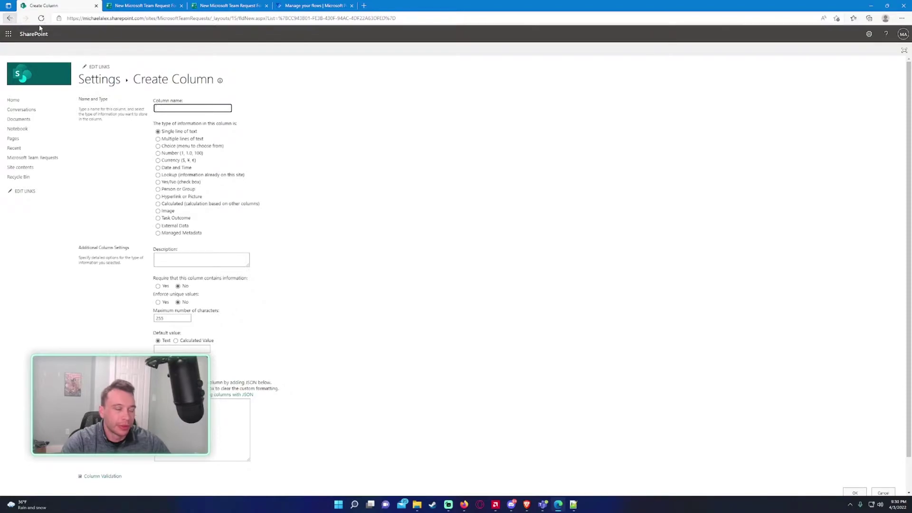
pyautogui.write('Departm')
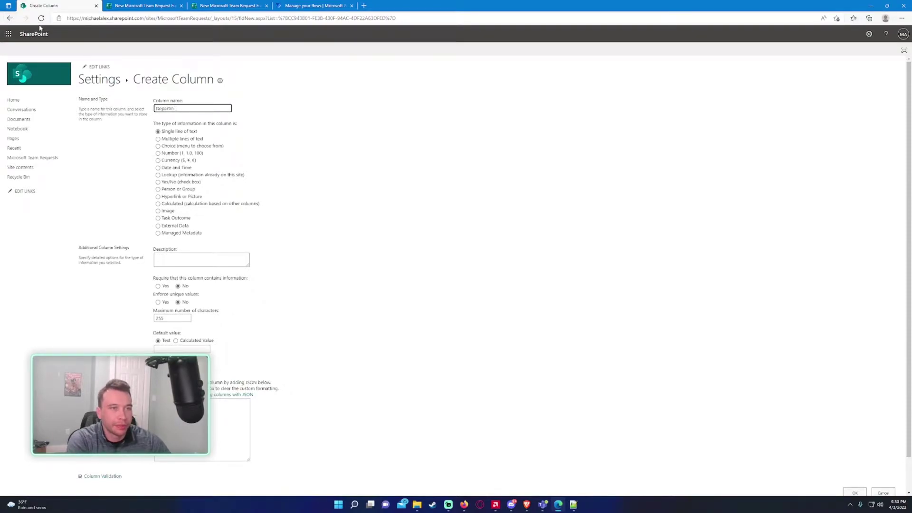
pyautogui.write('ent Name')
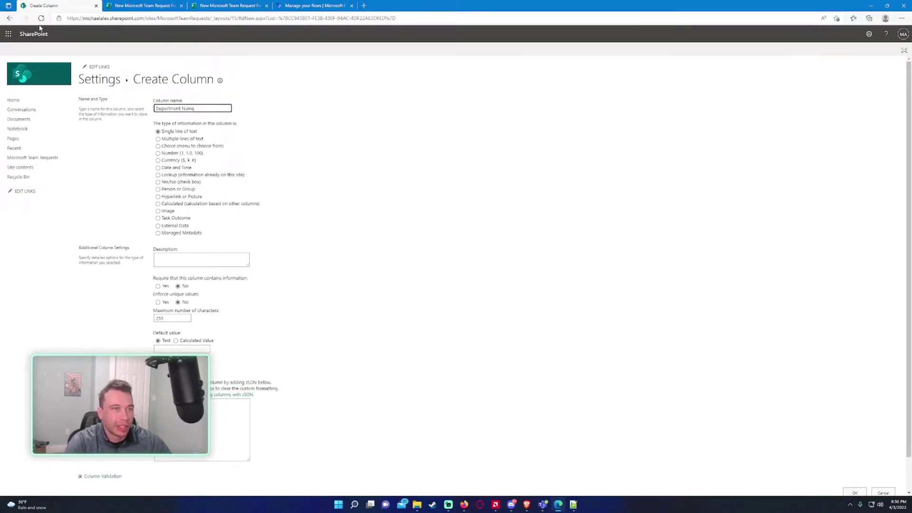
pyautogui.middleClick(102, 162)
pyautogui.scroll(-2, 102, 162)
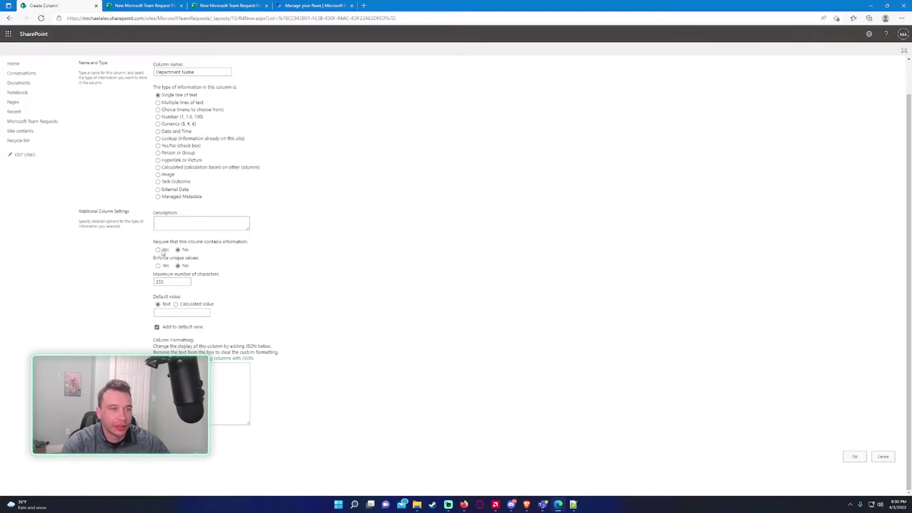
pyautogui.click(158, 250)
pyautogui.click(855, 457)
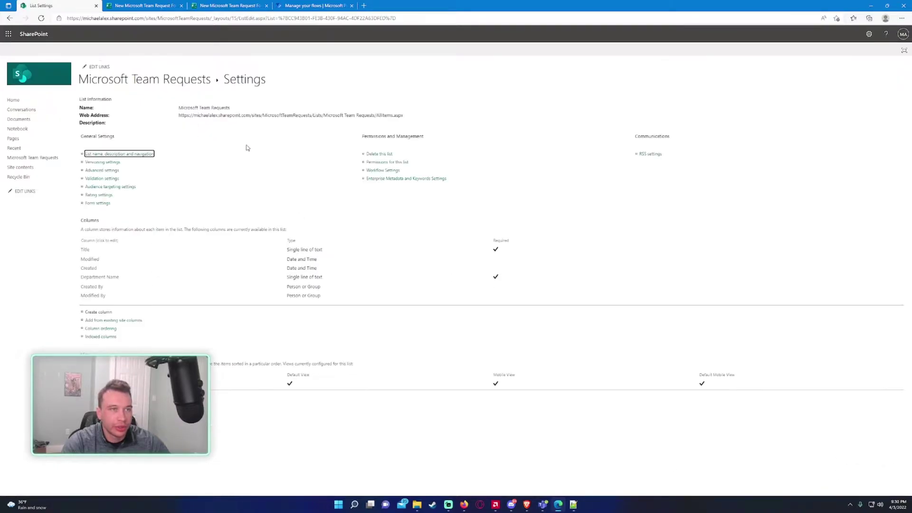
# Step: Rename the Title column to 'Team Name' and save it
pyautogui.click(85, 250)
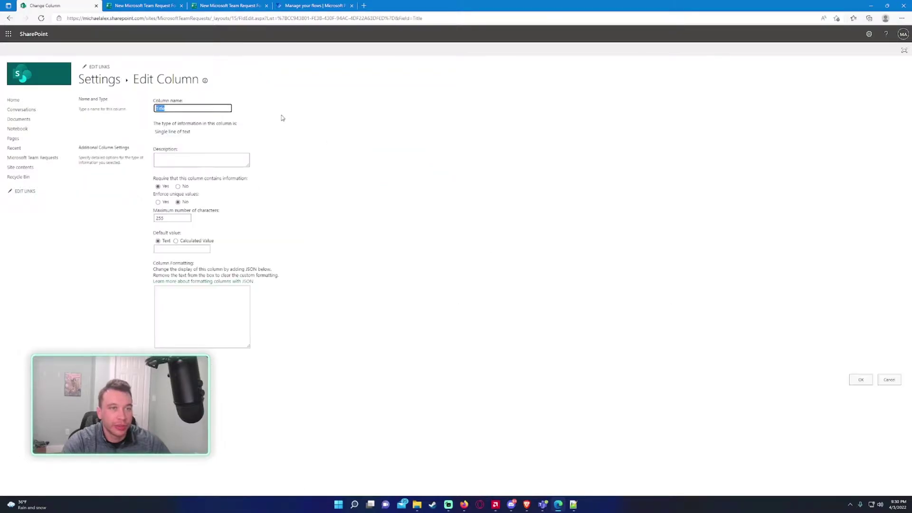
pyautogui.write('Team Name')
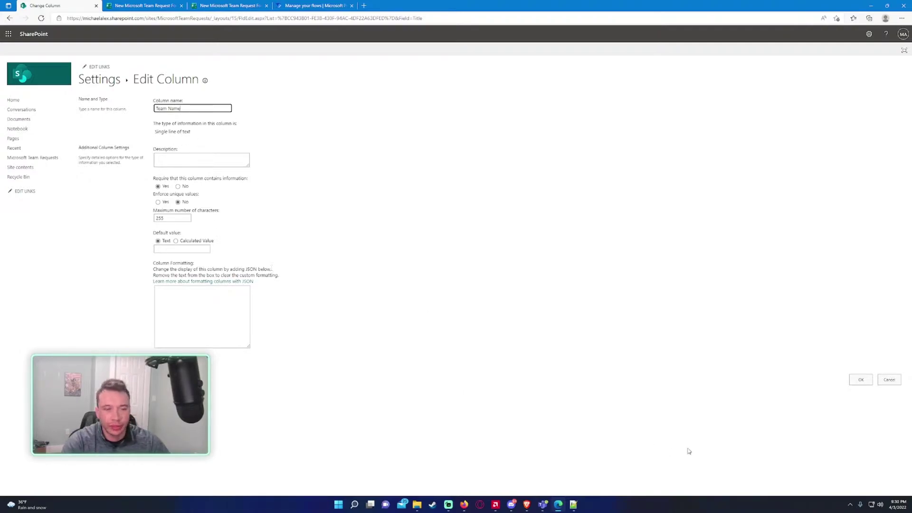
pyautogui.click(861, 379)
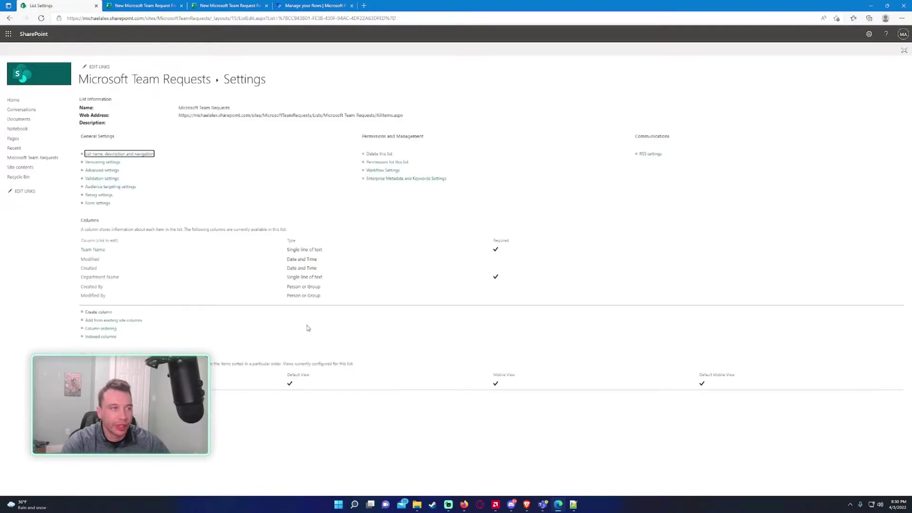
# Step: Start a new list column named 'Number of Users' of type Choice
pyautogui.click(309, 5)
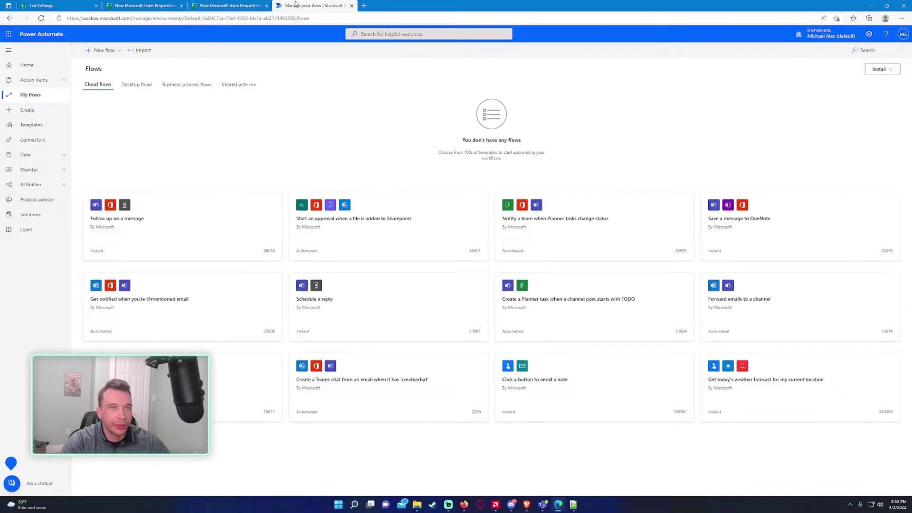
pyautogui.click(142, 5)
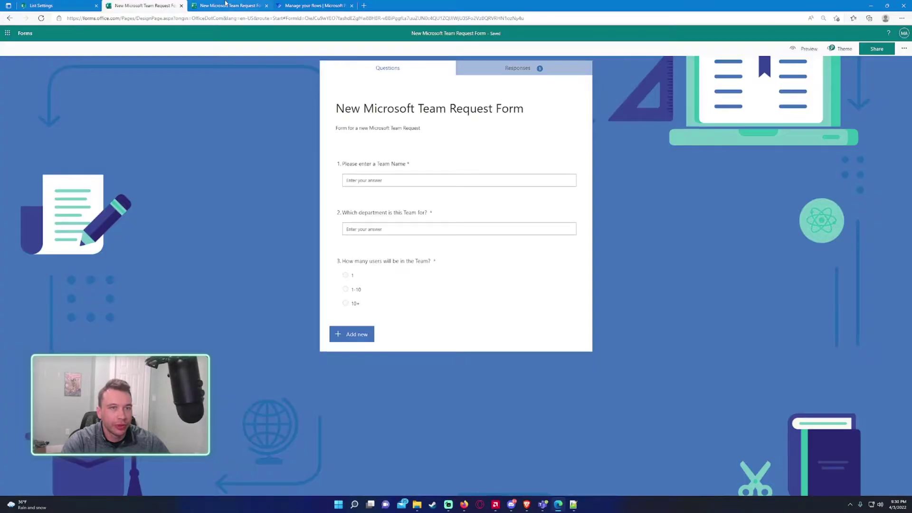
pyautogui.click(69, 5)
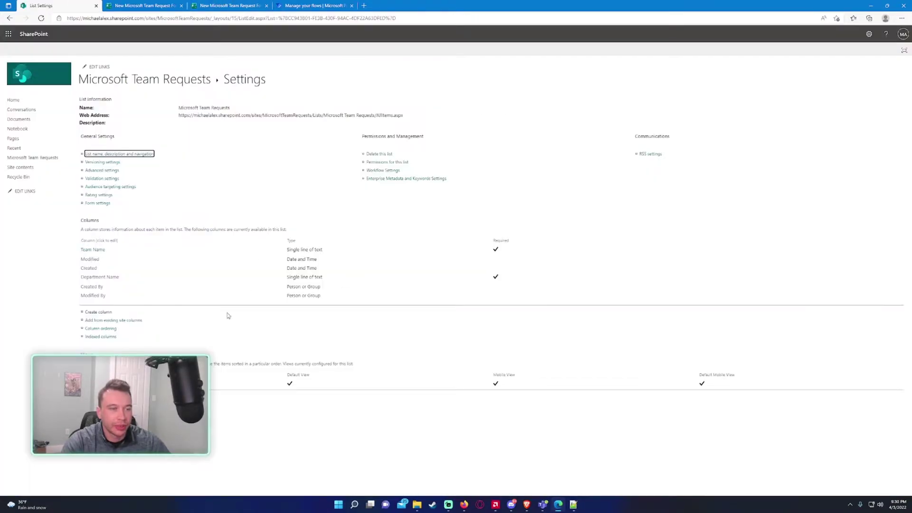
pyautogui.click(102, 315)
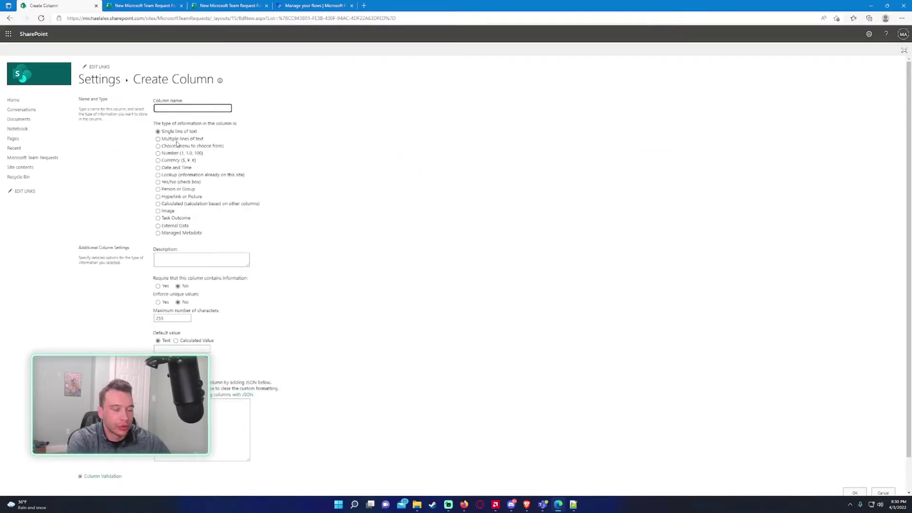
pyautogui.write('Number of Users')
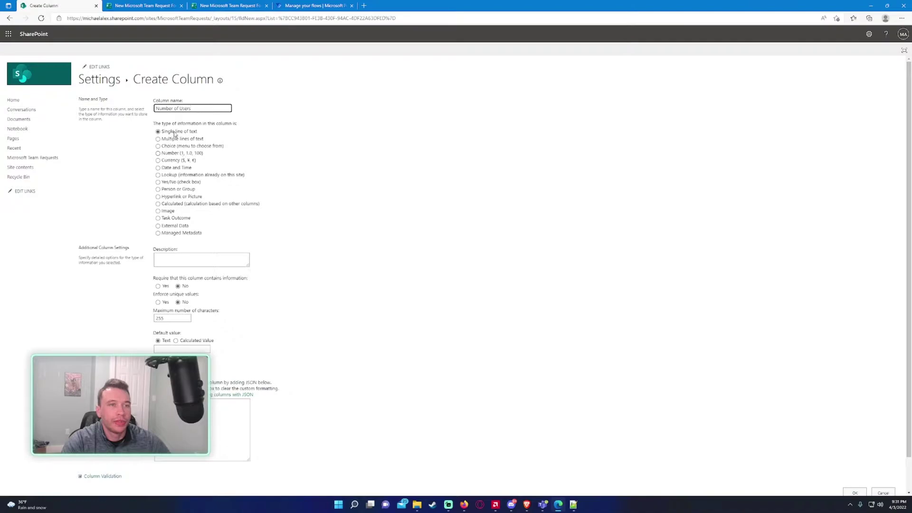
pyautogui.click(335, 160)
pyautogui.scroll(-1, 300, 168)
pyautogui.click(186, 144)
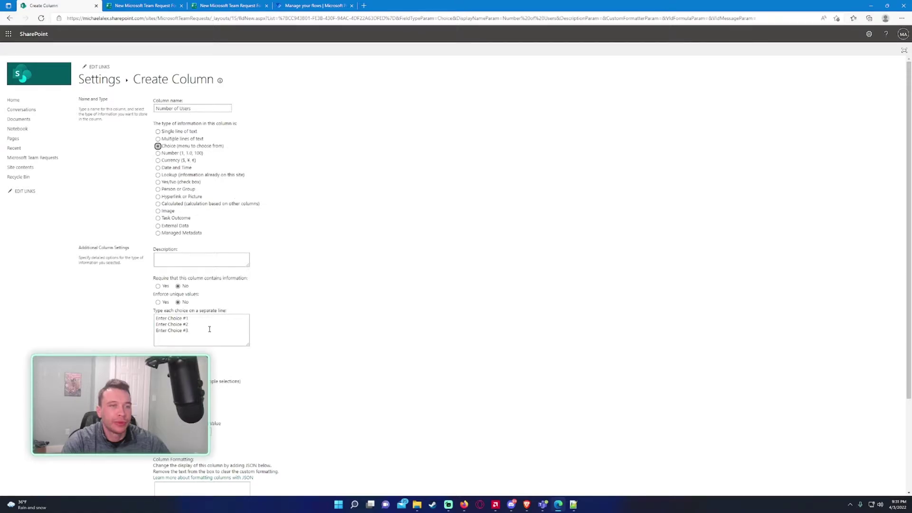
# Step: Replace the placeholder choices with 1, 1 - 10, 10+, make it required, and create it
pyautogui.moveTo(208, 329); pyautogui.dragTo(106, 311)
pyautogui.press('BackSpace')
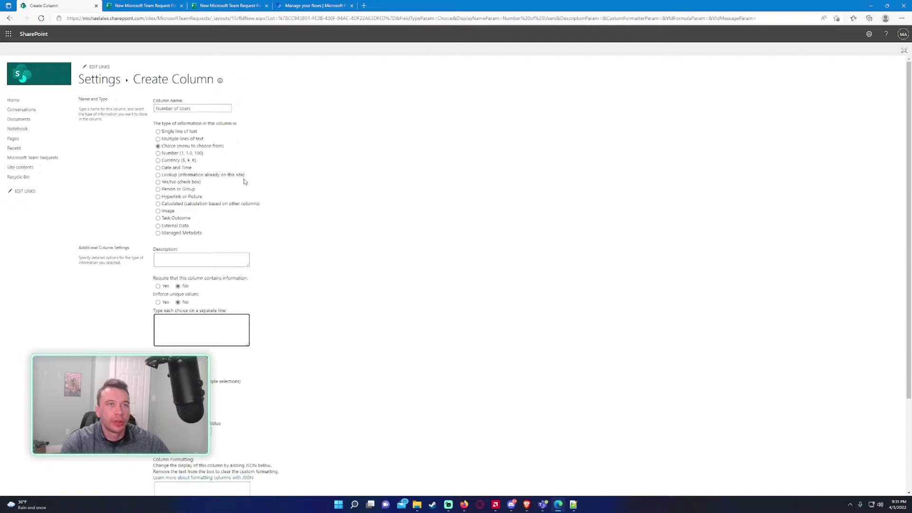
pyautogui.write('1 ')
pyautogui.write('1-')
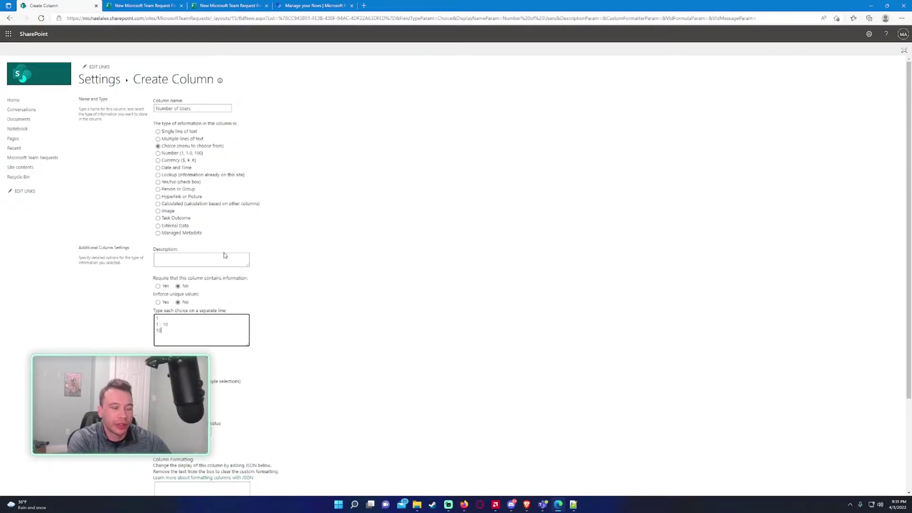
pyautogui.click(230, 6)
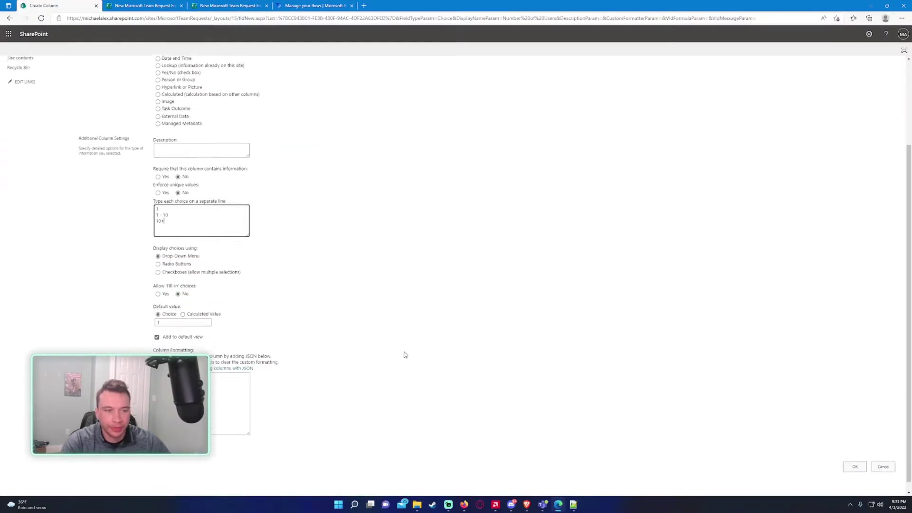
pyautogui.scroll(-1, 405, 355)
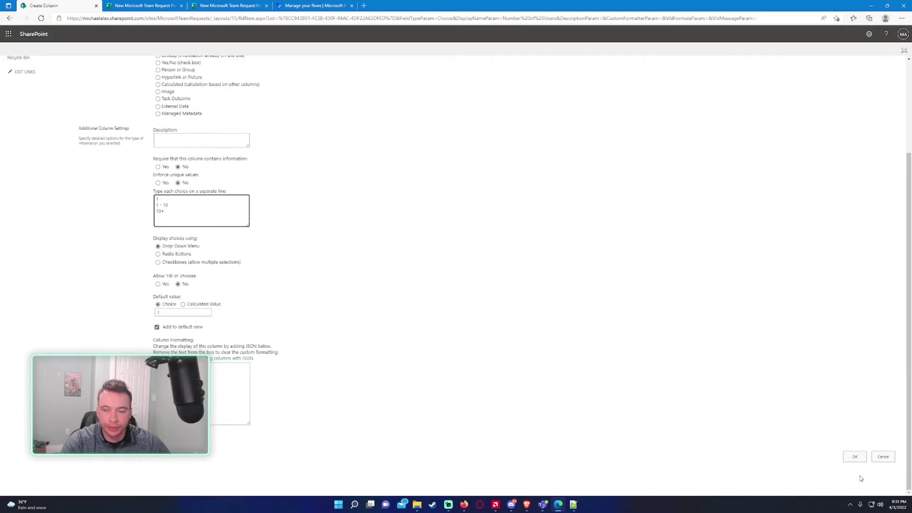
pyautogui.click(159, 166)
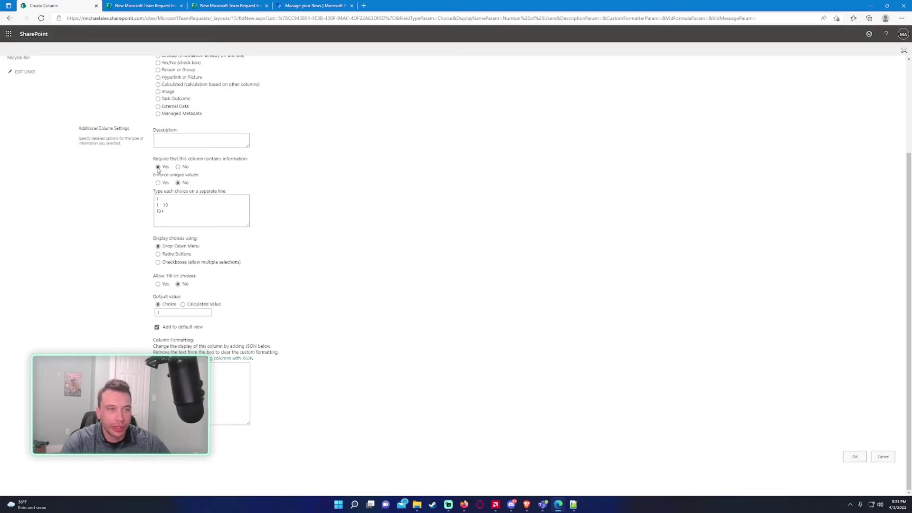
pyautogui.click(853, 458)
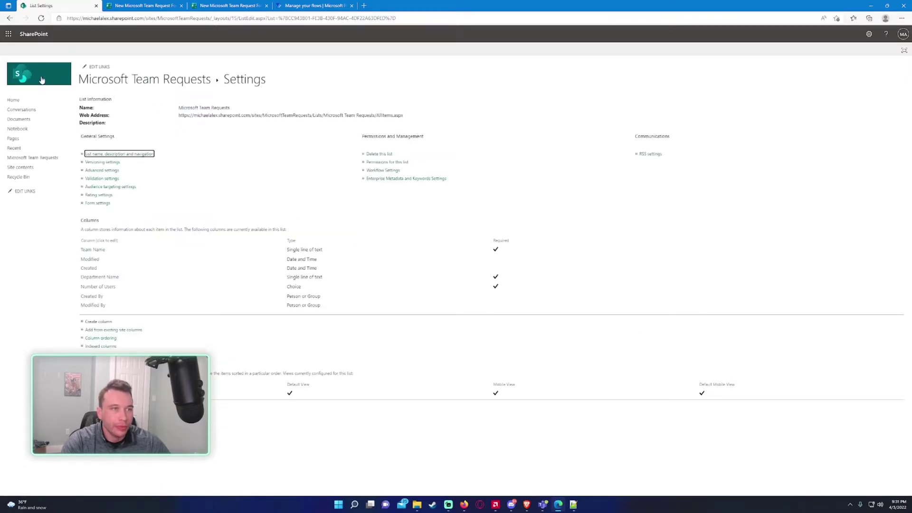
# Step: Open the Microsoft Team Requests list and preview its new item form
pyautogui.click(116, 81)
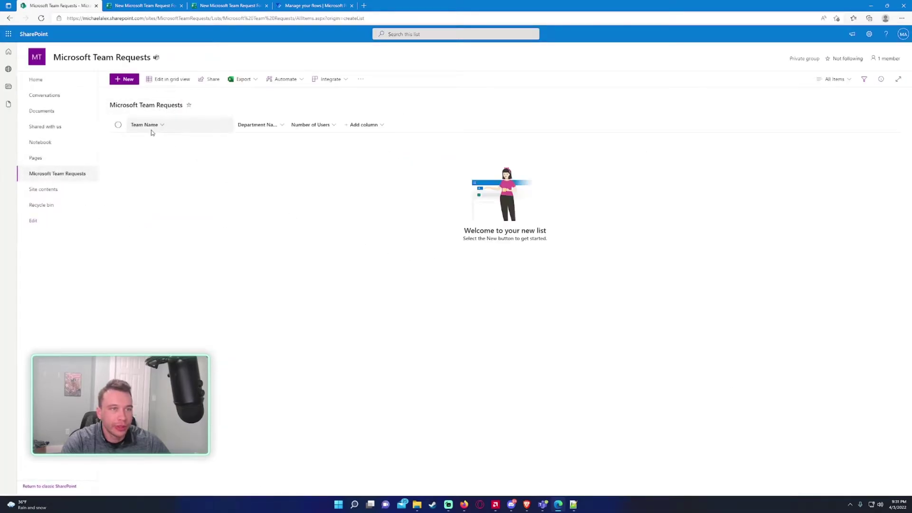
pyautogui.click(125, 79)
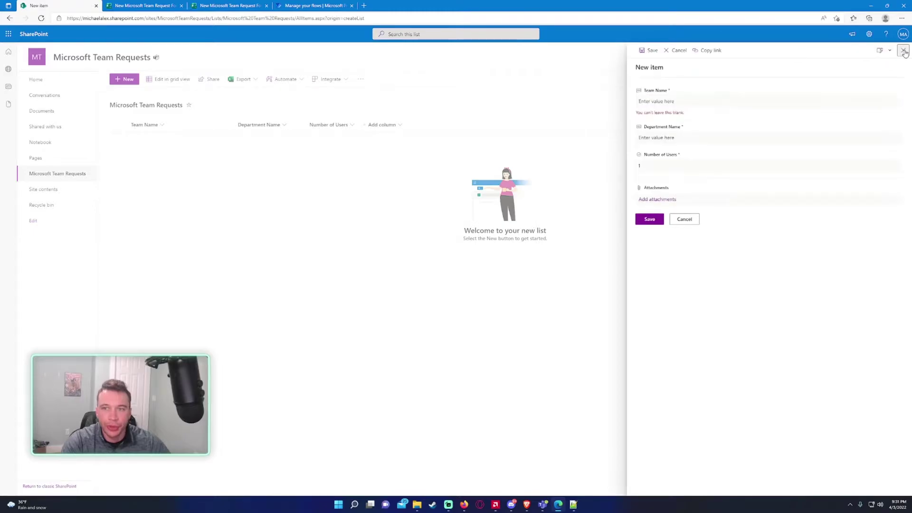
pyautogui.click(904, 52)
# Step: Compare the list against the form's questions, then go to Power Automate Home
pyautogui.click(142, 5)
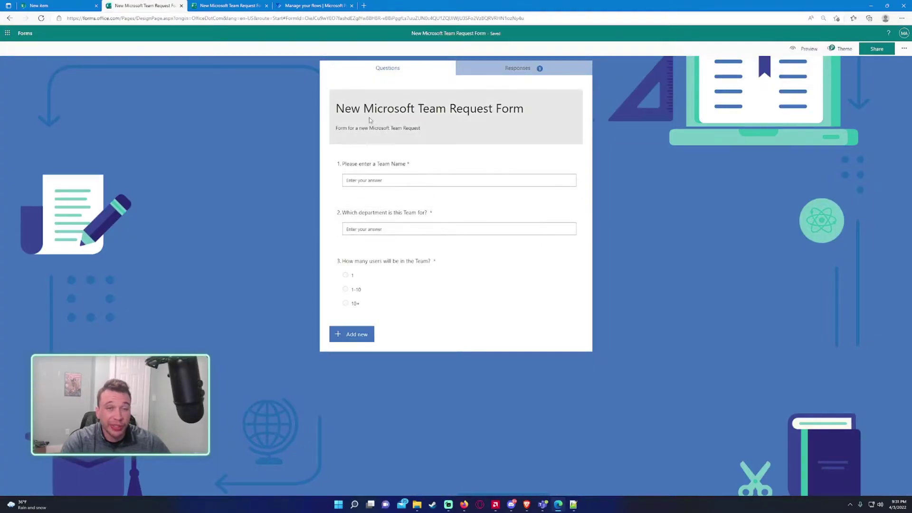
pyautogui.click(57, 6)
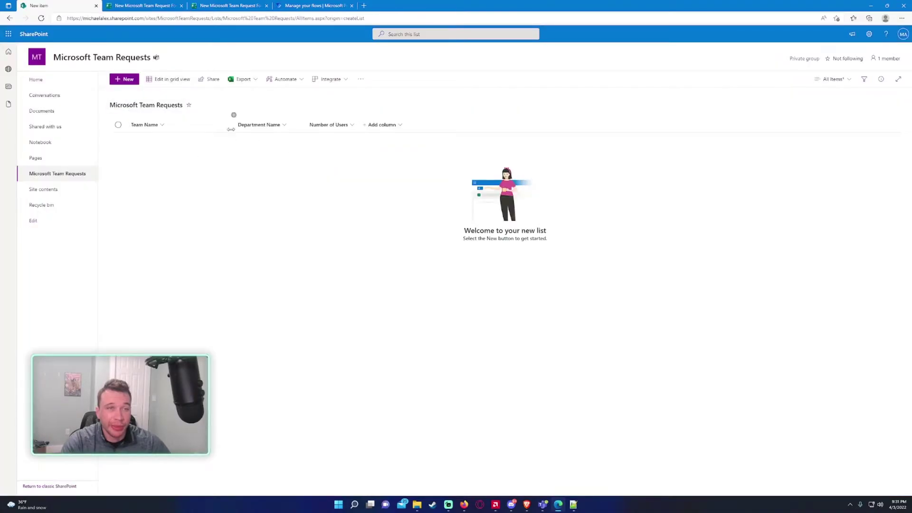
pyautogui.click(228, 5)
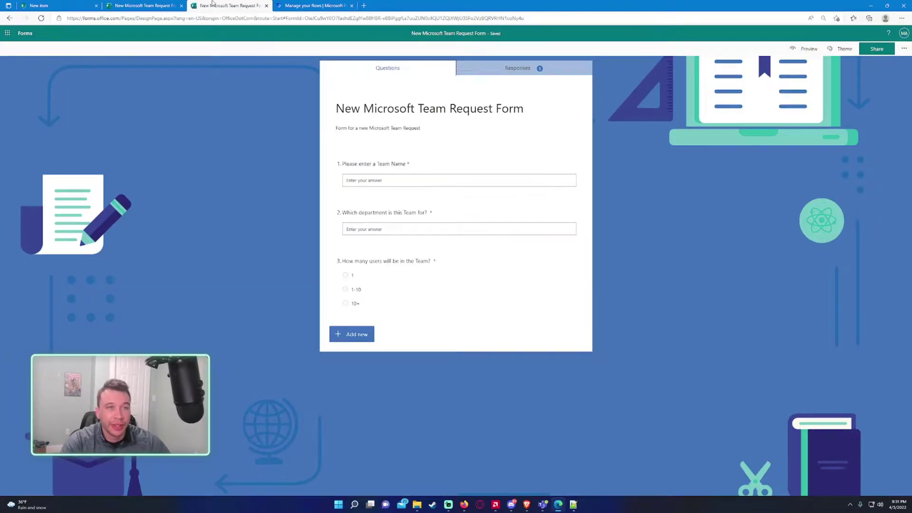
pyautogui.click(294, 5)
pyautogui.click(24, 65)
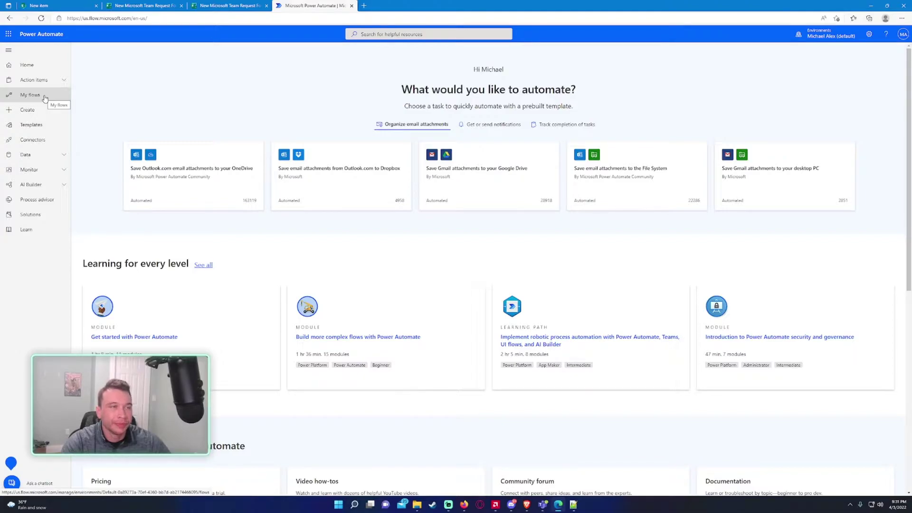
# Step: Create automated cloud flow 'Microsoft Team Request Flow' with the 'When a new response is submitted' trigger
pyautogui.click(45, 98)
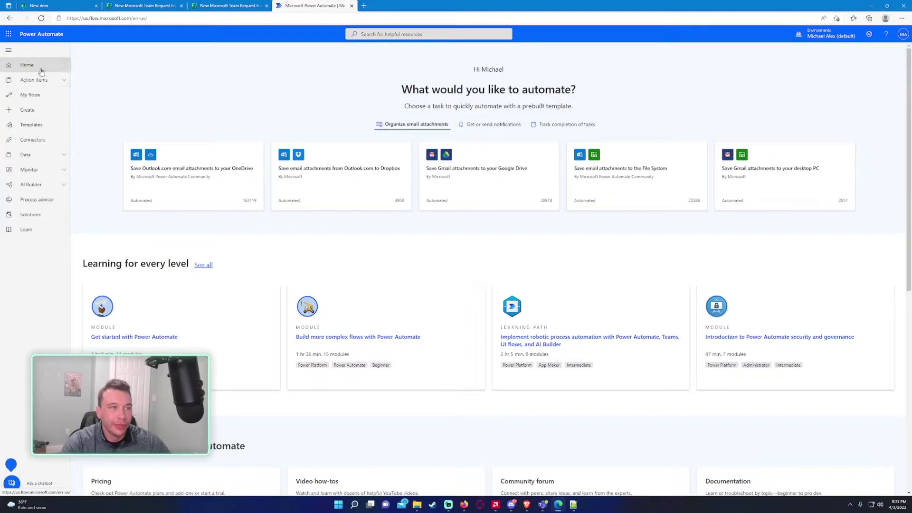
pyautogui.click(41, 110)
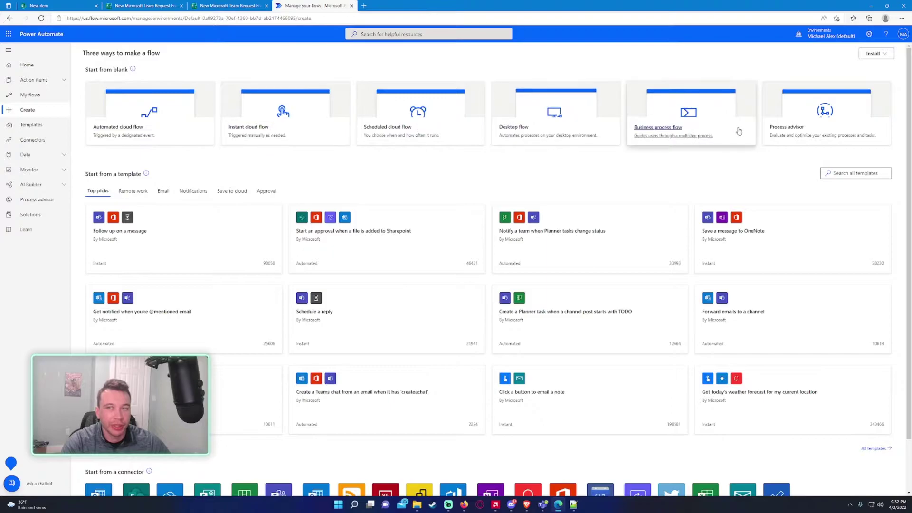
pyautogui.click(118, 133)
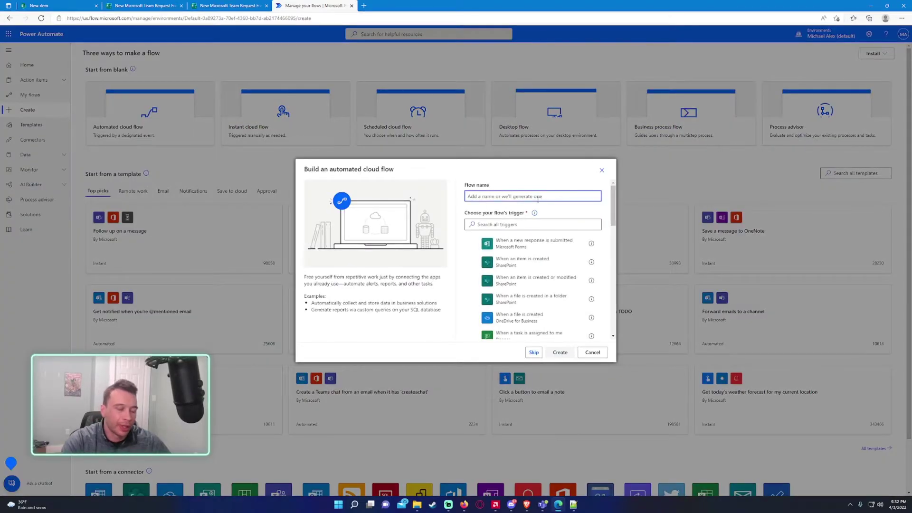
pyautogui.write('Form 1')
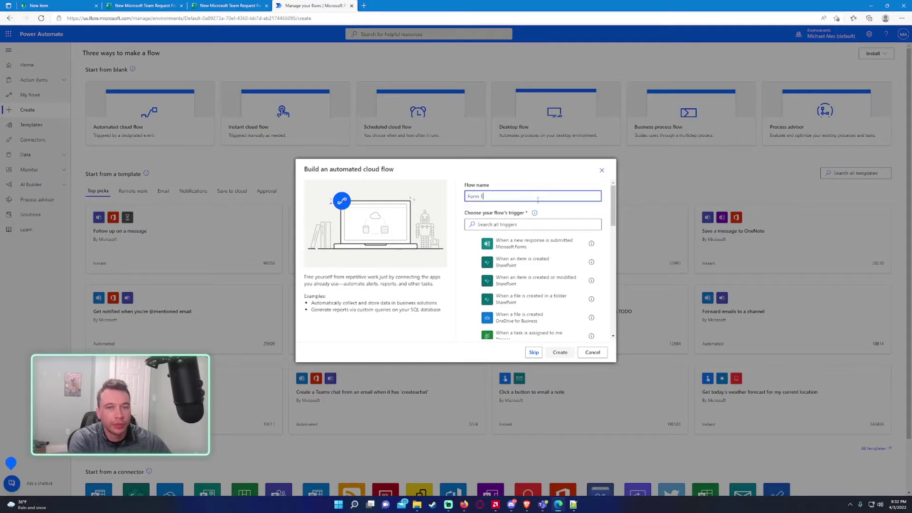
pyautogui.write('Microsoft')
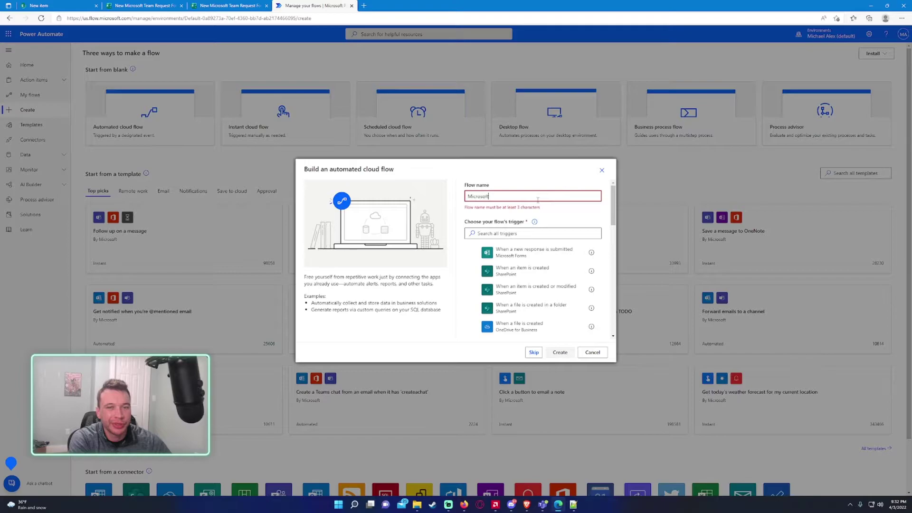
pyautogui.write(' T')
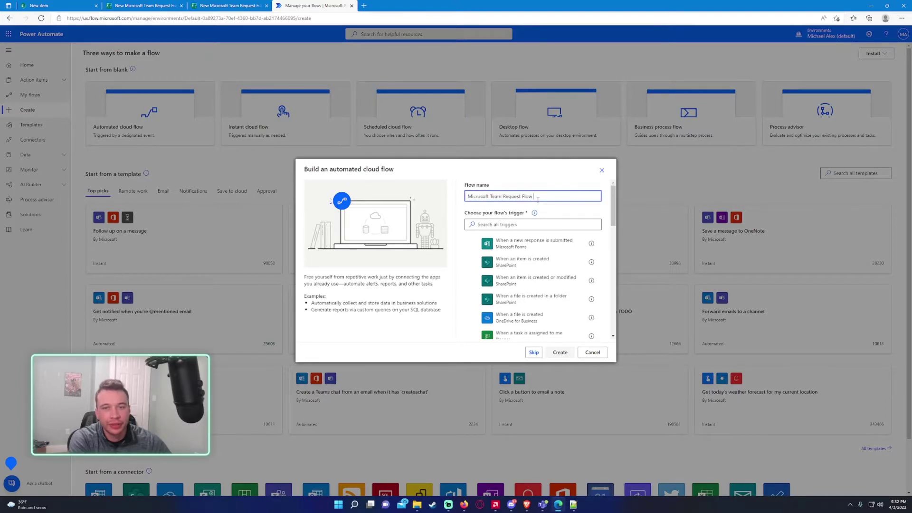
pyautogui.write('eam Request Flow')
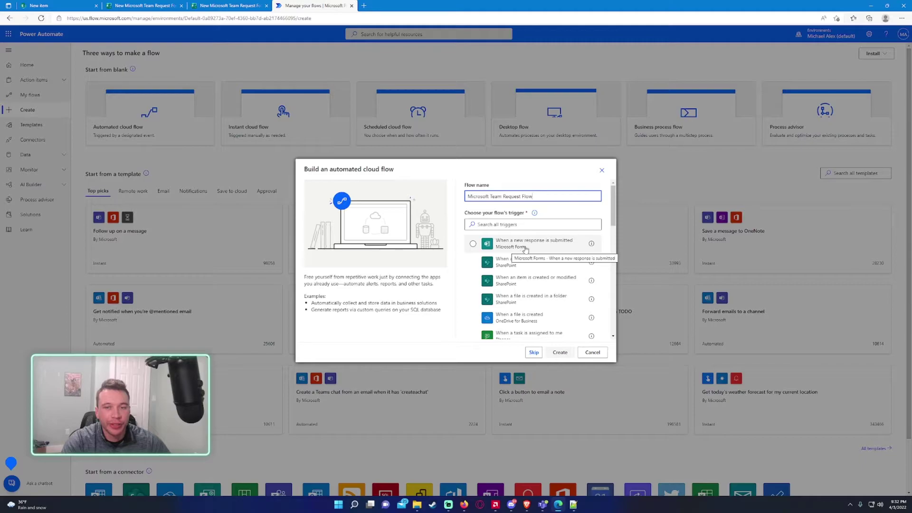
pyautogui.click(507, 252)
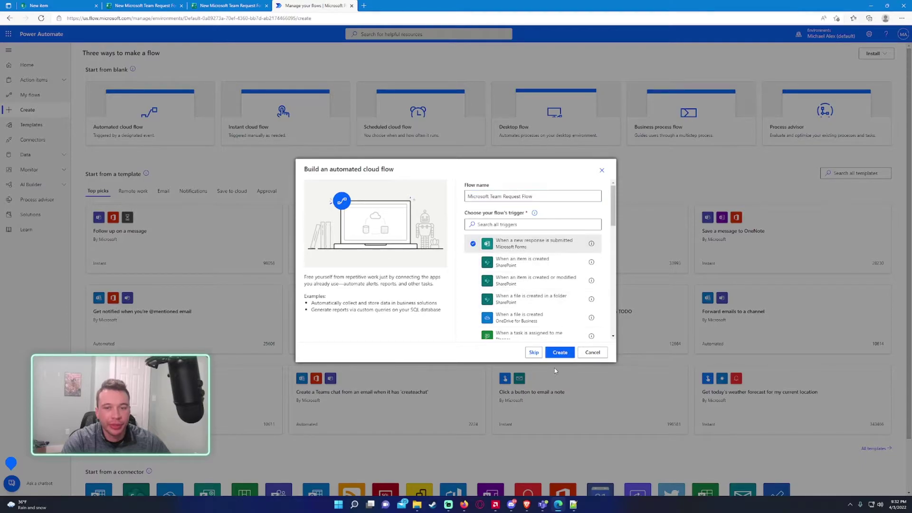
pyautogui.click(559, 353)
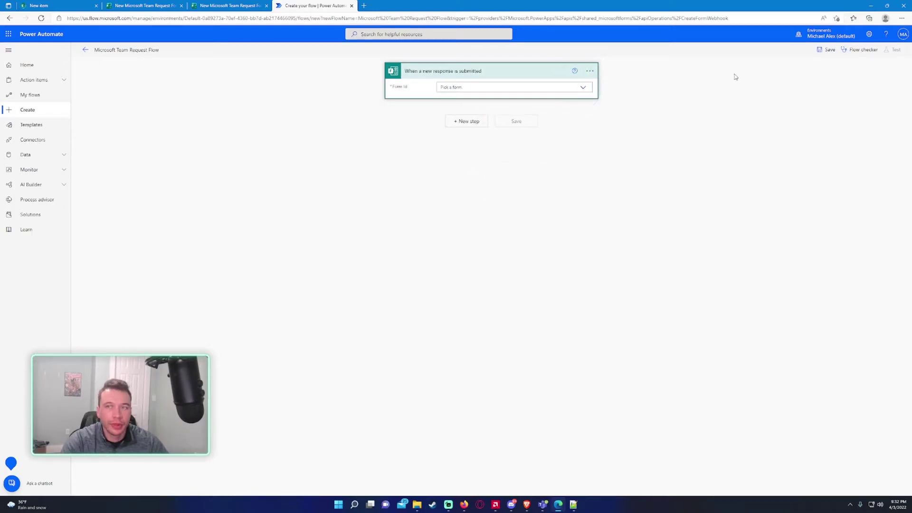
# Step: Set the trigger's Form Id to New Microsoft Team Request Form and add a new step
pyautogui.click(576, 87)
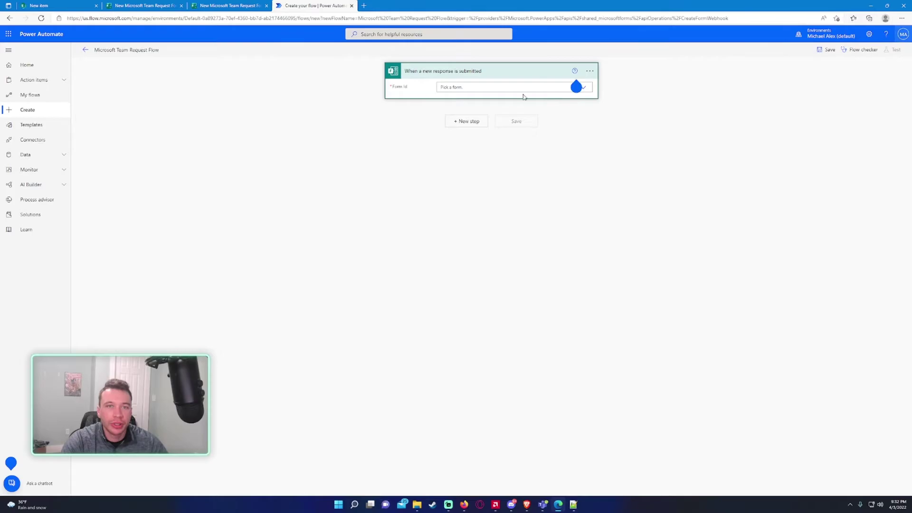
pyautogui.click(468, 87)
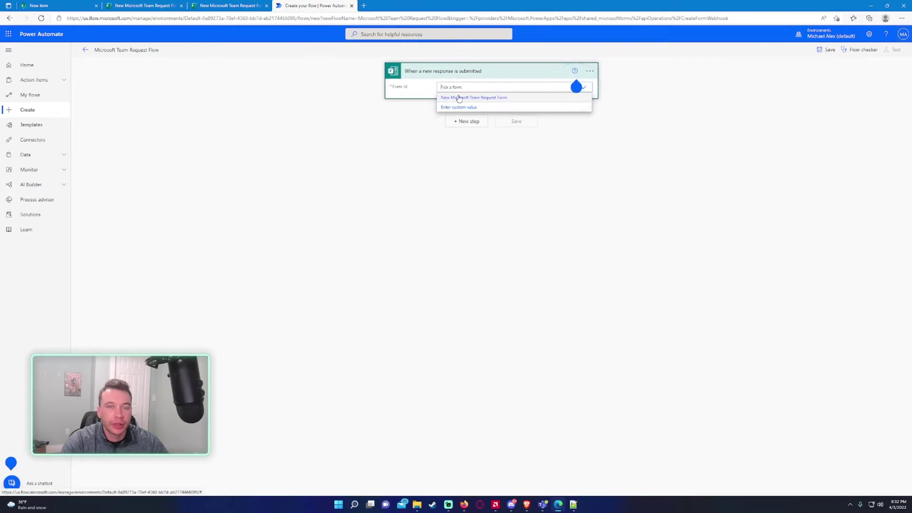
pyautogui.click(228, 6)
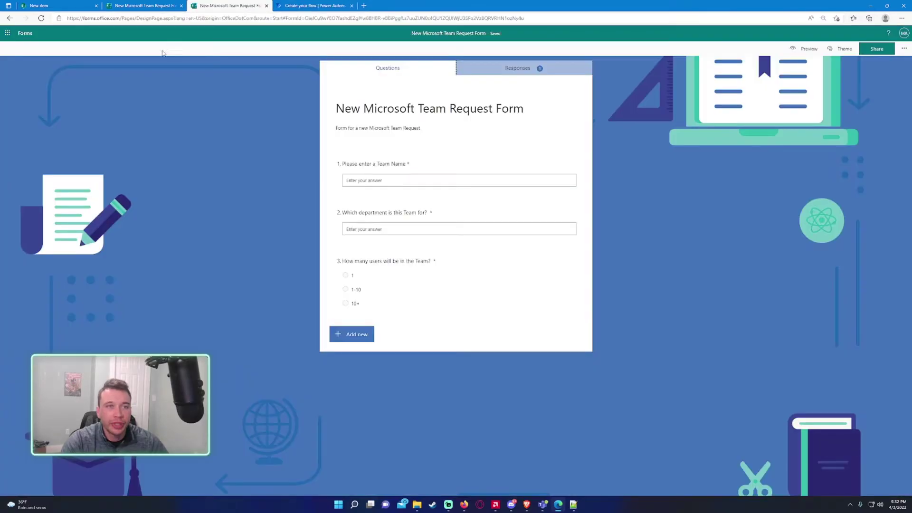
pyautogui.click(312, 5)
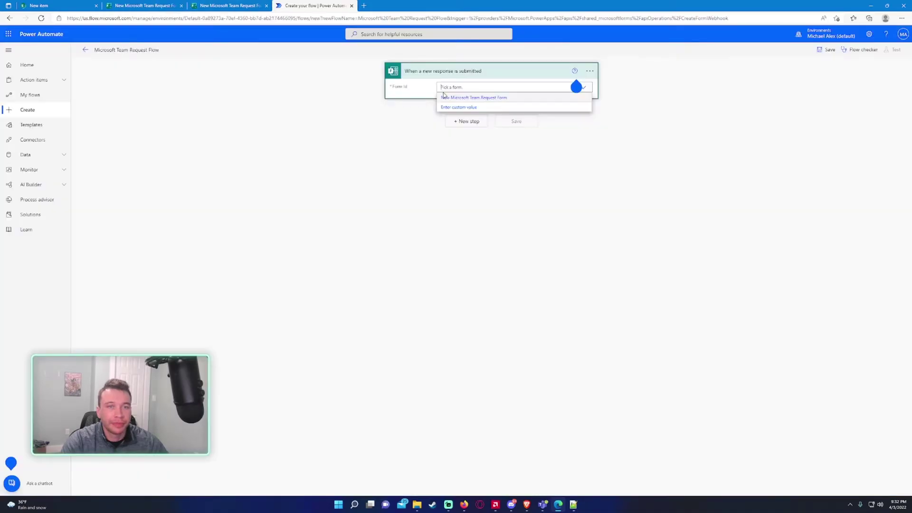
pyautogui.click(223, 5)
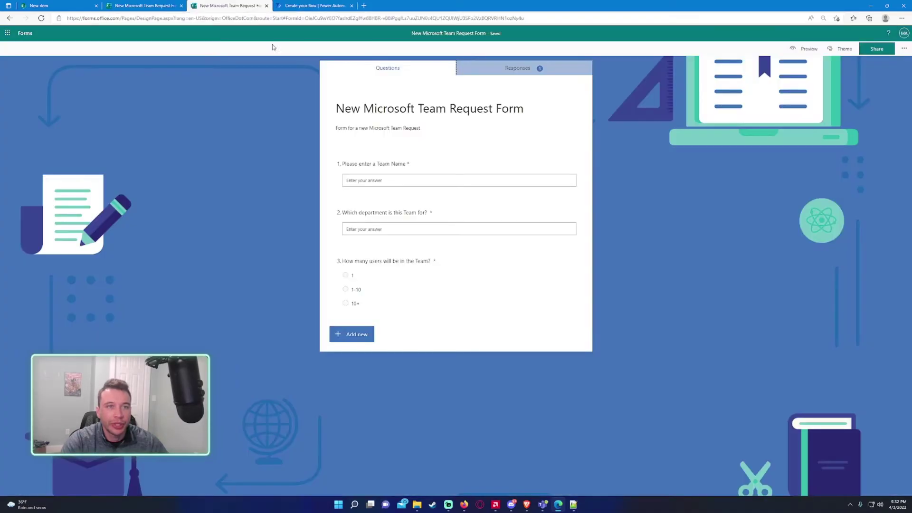
pyautogui.click(313, 5)
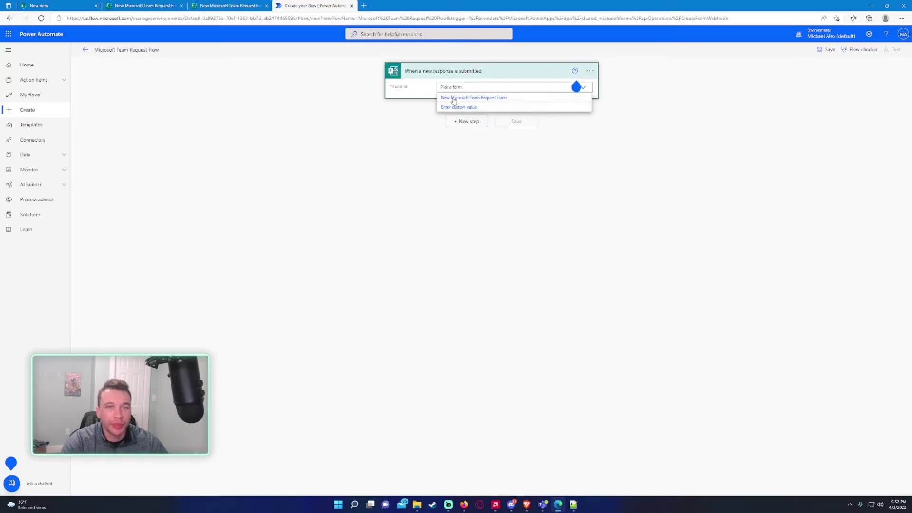
pyautogui.click(485, 99)
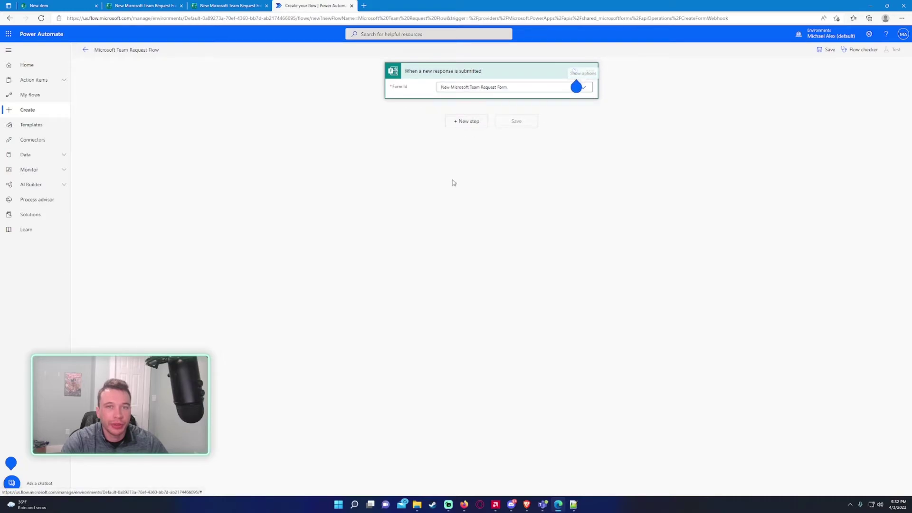
pyautogui.click(471, 122)
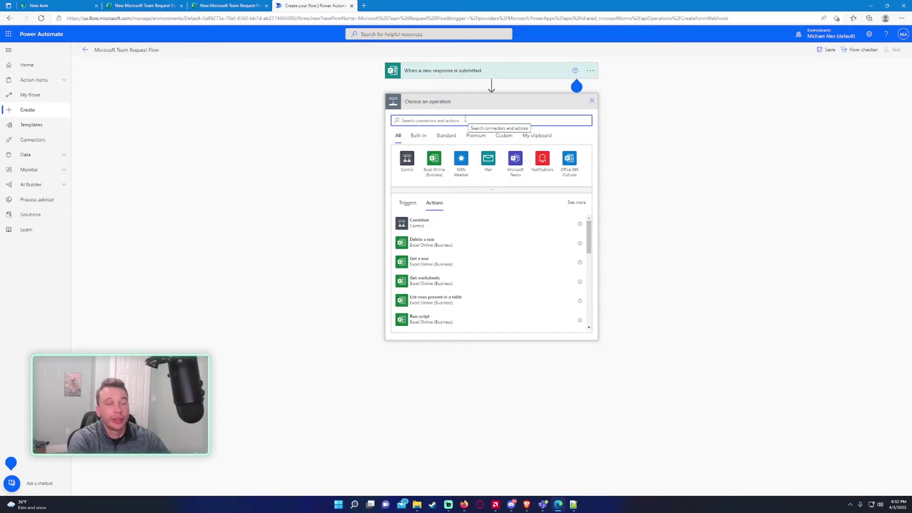
# Step: Search 'create item' and add SharePoint's Create item action
pyautogui.write('sharepoint')
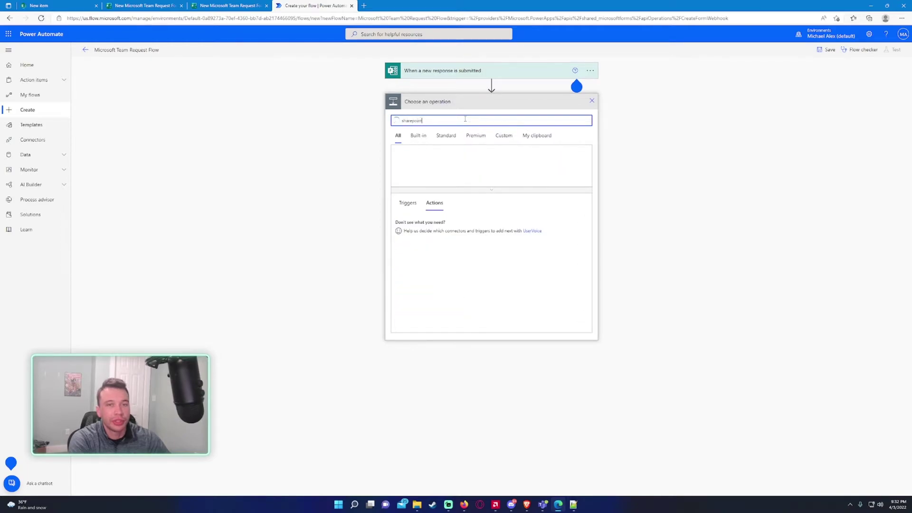
pyautogui.scroll(-3, 479, 265)
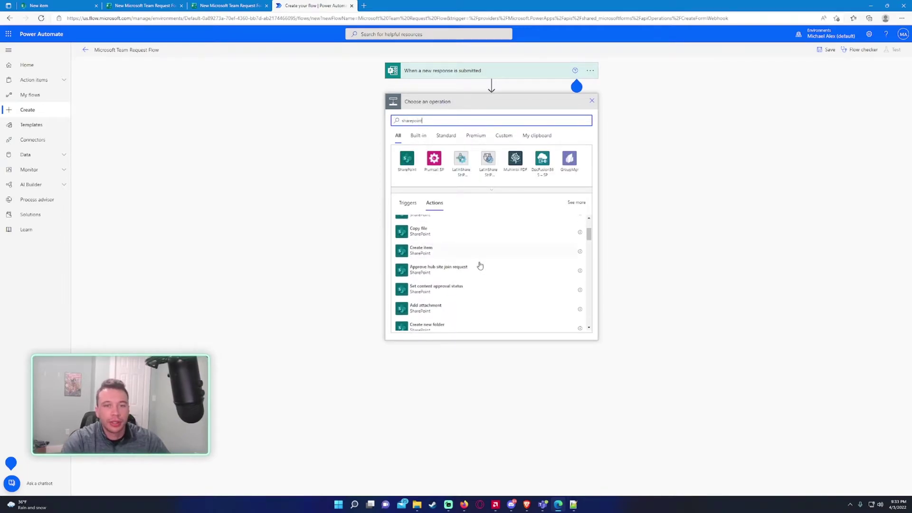
pyautogui.scroll(-5, 480, 265)
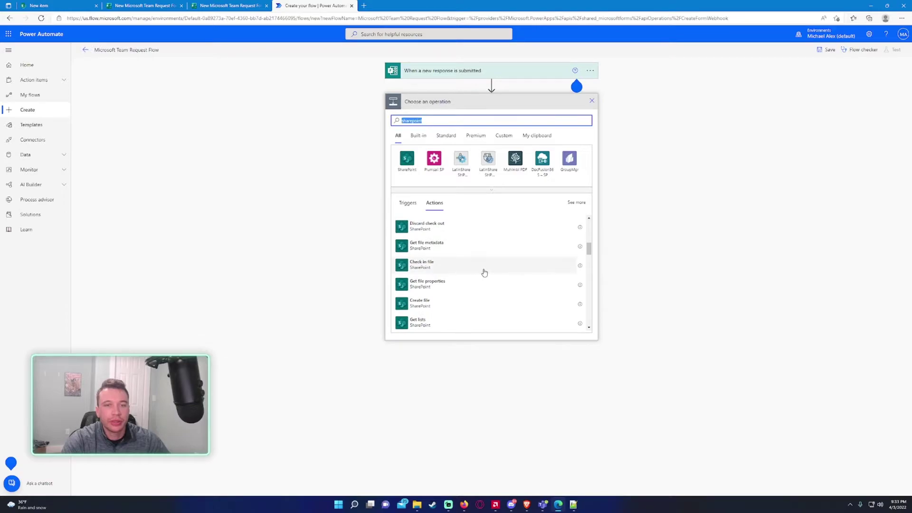
pyautogui.write('create ite')
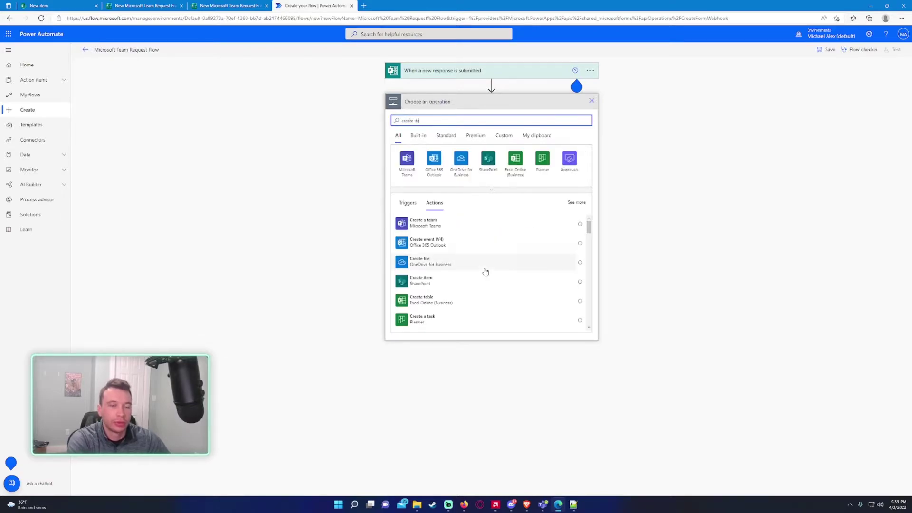
pyautogui.write('m')
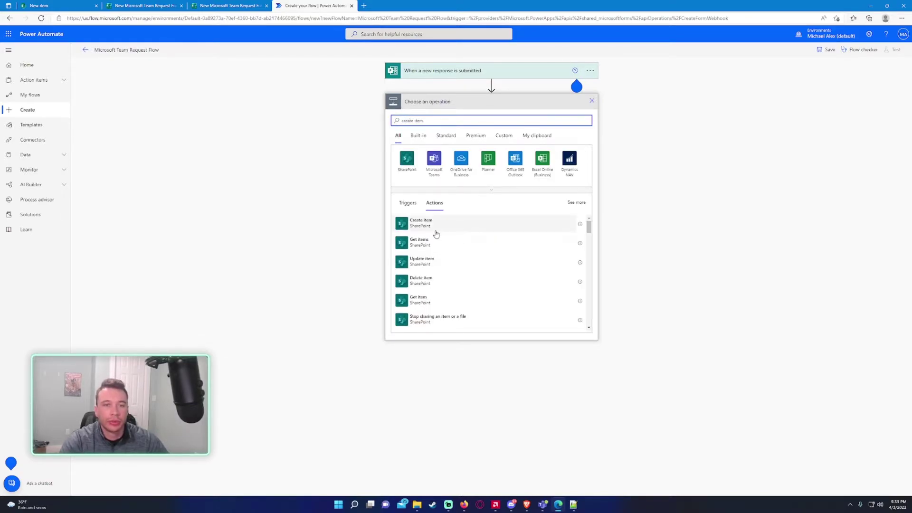
pyautogui.click(439, 231)
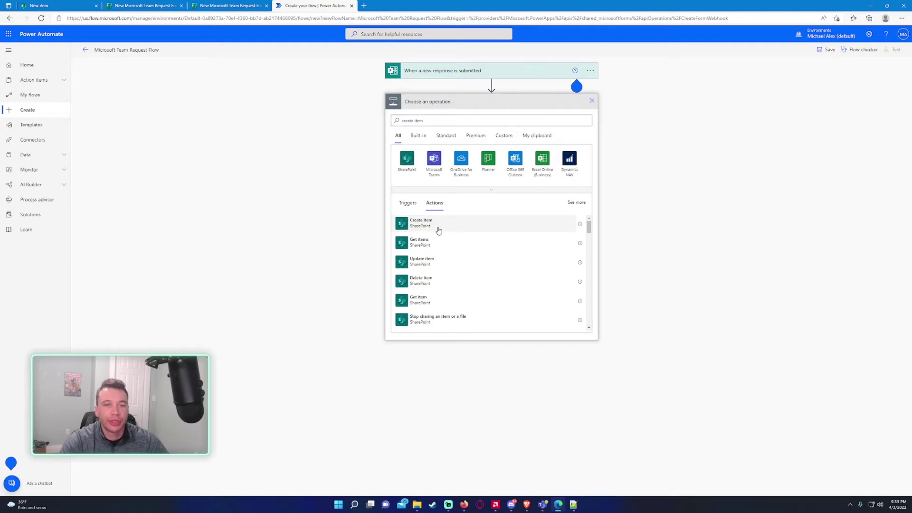
pyautogui.click(431, 242)
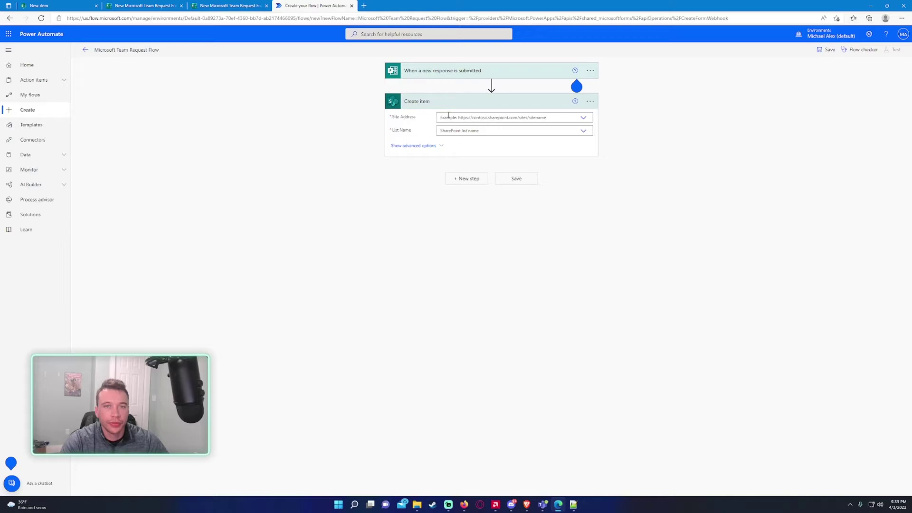
# Step: Set Create item's Site Address and List Name both to Microsoft Team Requests
pyautogui.click(448, 116)
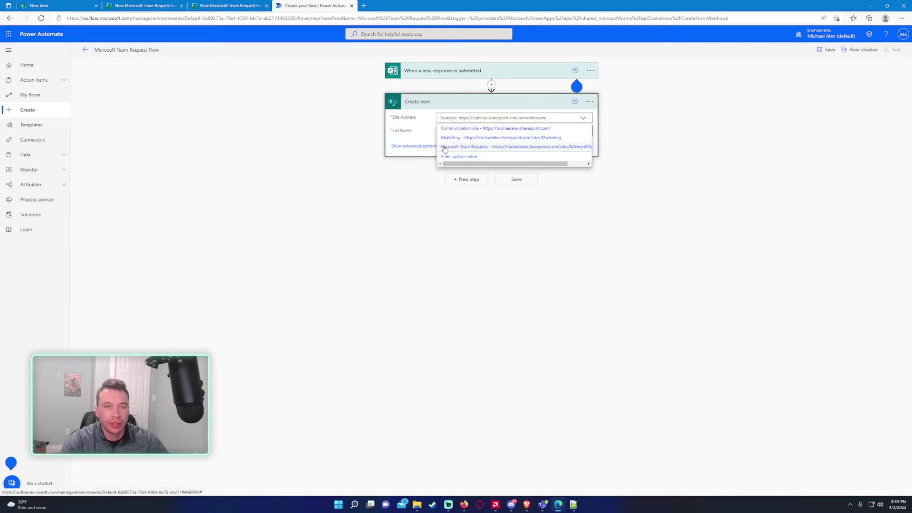
pyautogui.click(66, 7)
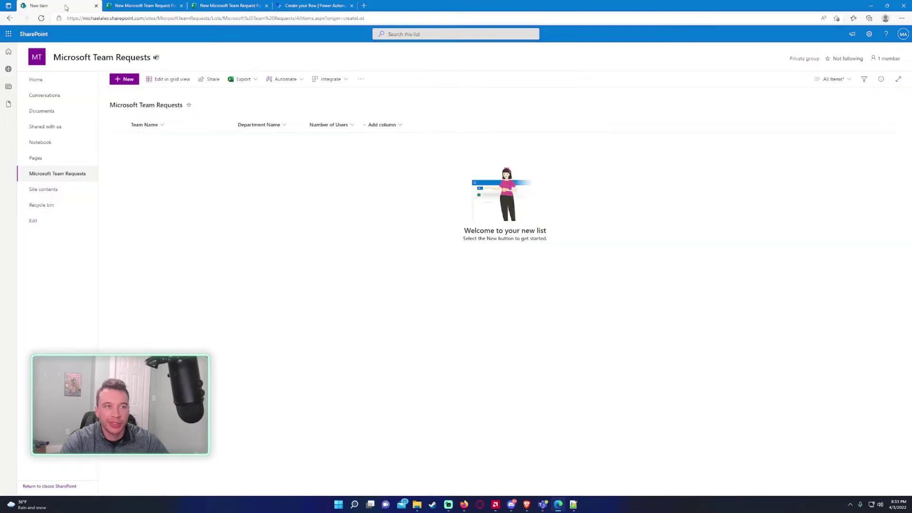
pyautogui.click(313, 5)
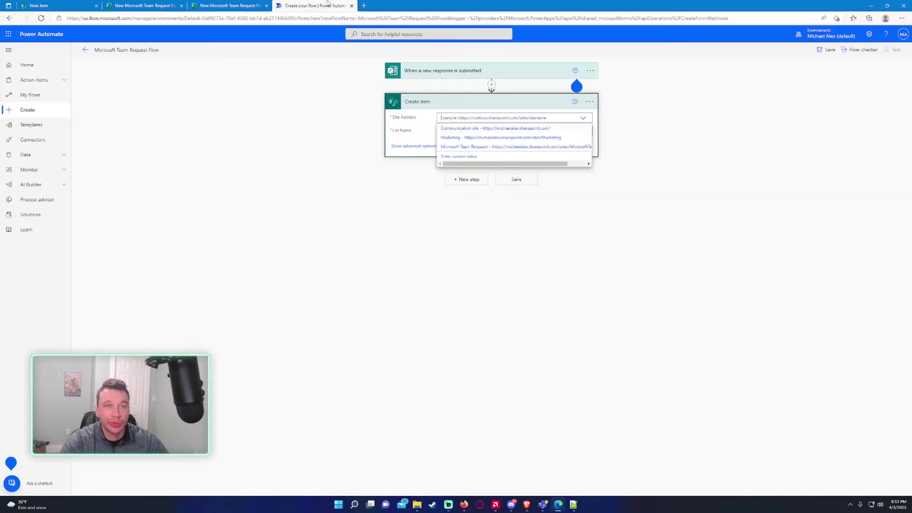
pyautogui.click(459, 146)
pyautogui.click(444, 137)
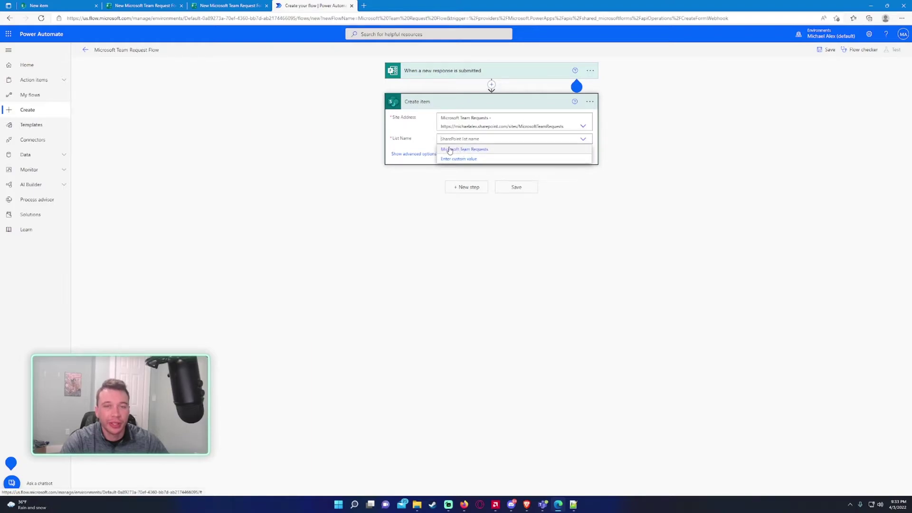
pyautogui.click(460, 150)
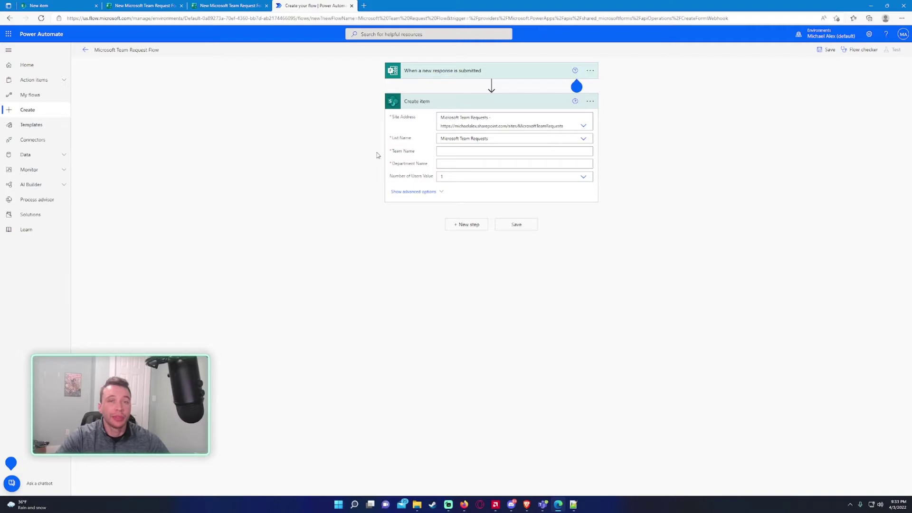
# Step: Insert Response Id into the Team Name field from dynamic content, then remove it again
pyautogui.click(442, 151)
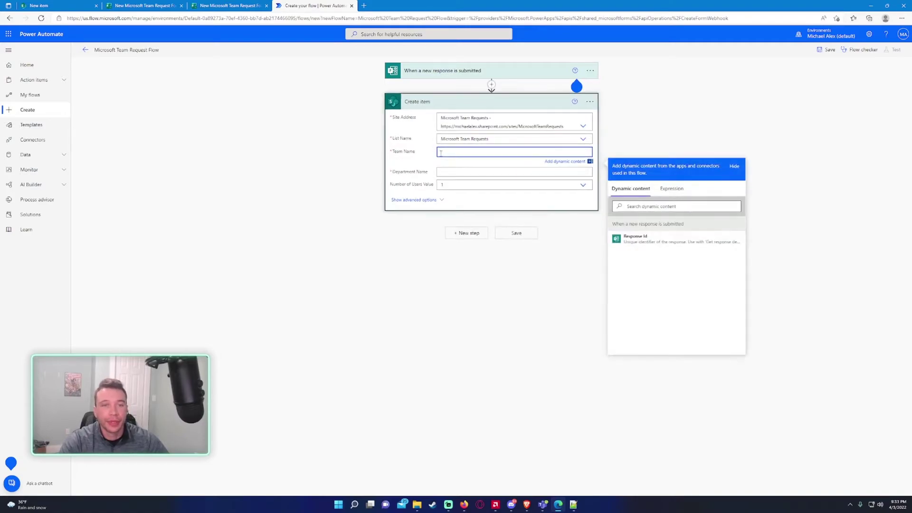
pyautogui.click(433, 161)
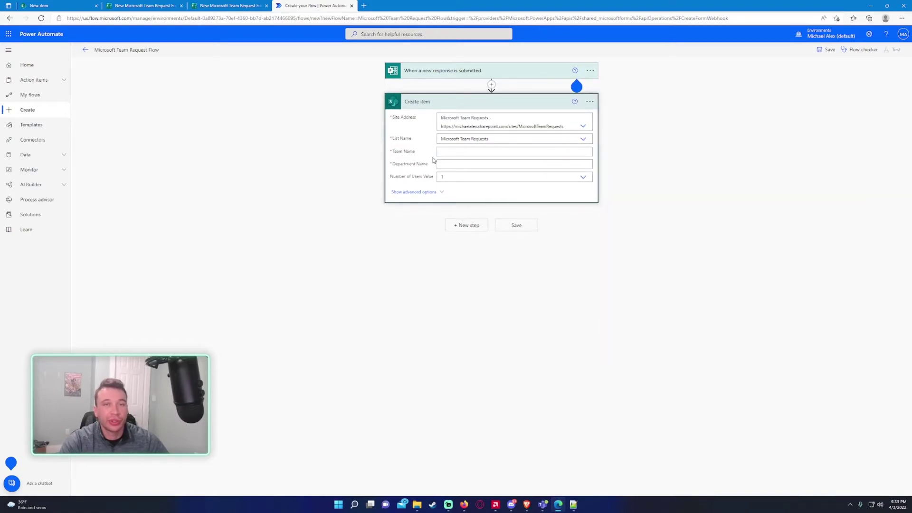
pyautogui.click(455, 152)
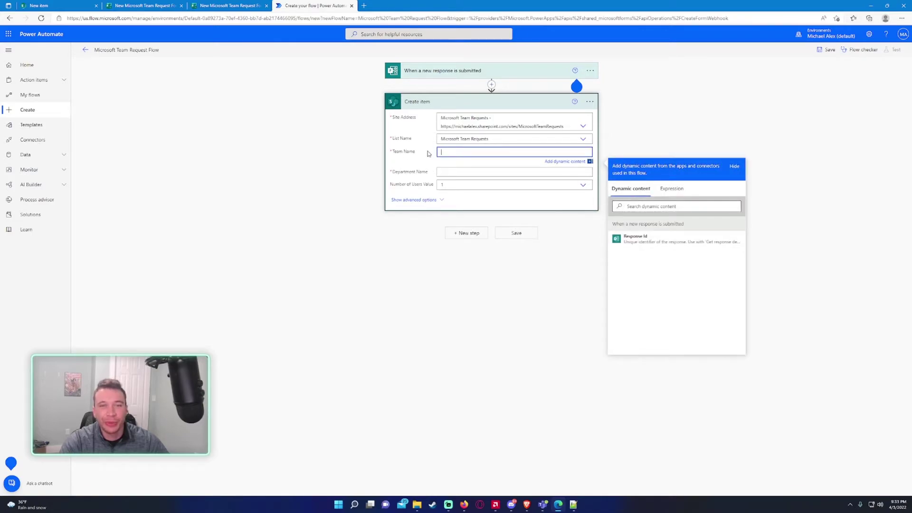
pyautogui.click(660, 247)
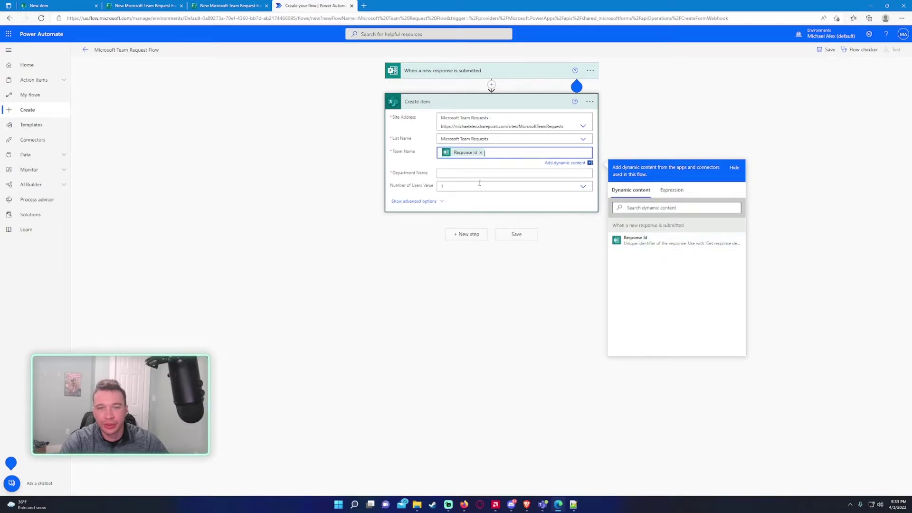
pyautogui.press('Tab')
pyautogui.click(480, 152)
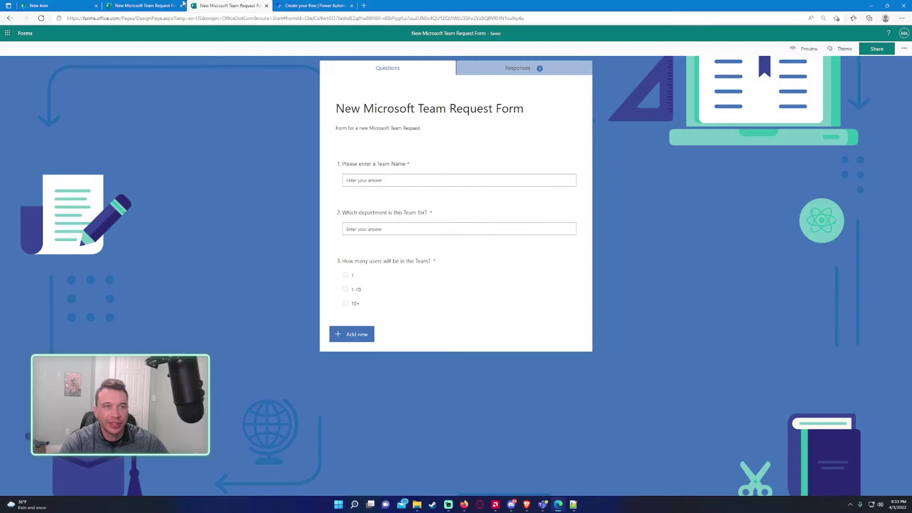
# Step: Close the duplicate form tab, return Forms to its home page, and go back to the flow
pyautogui.hotkey('ctrl', 'shift', 'Tab')
pyautogui.click(266, 6)
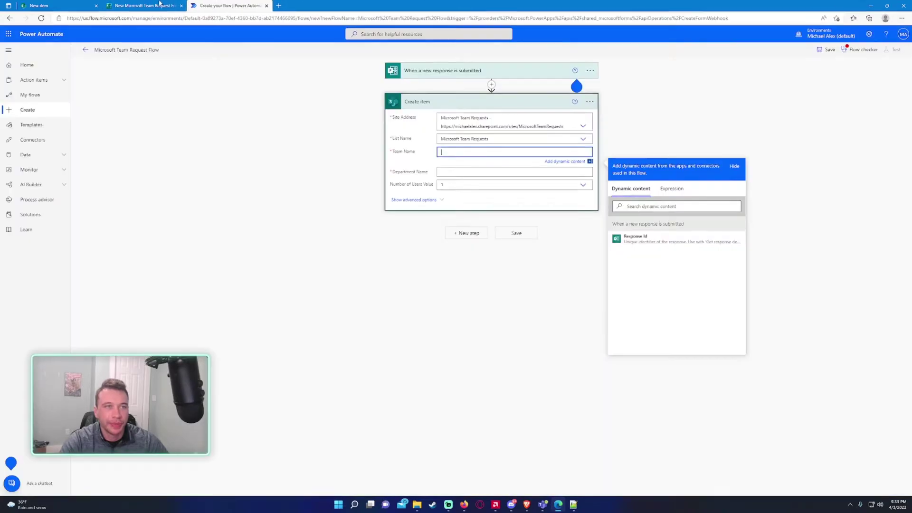
pyautogui.click(142, 6)
pyautogui.click(9, 18)
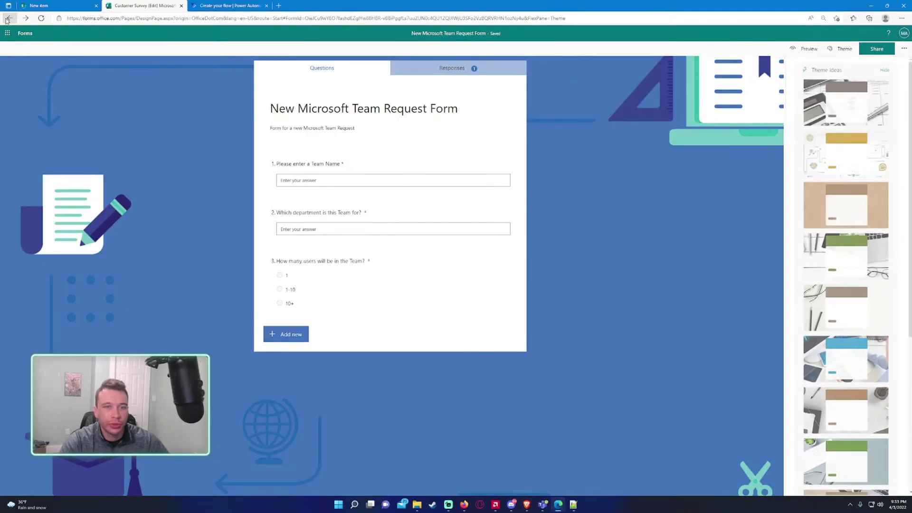
pyautogui.click(10, 18)
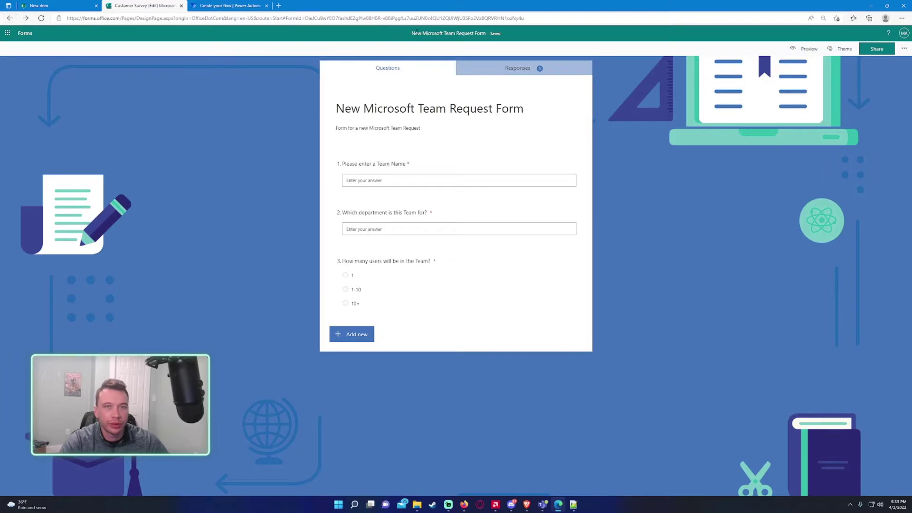
pyautogui.click(25, 34)
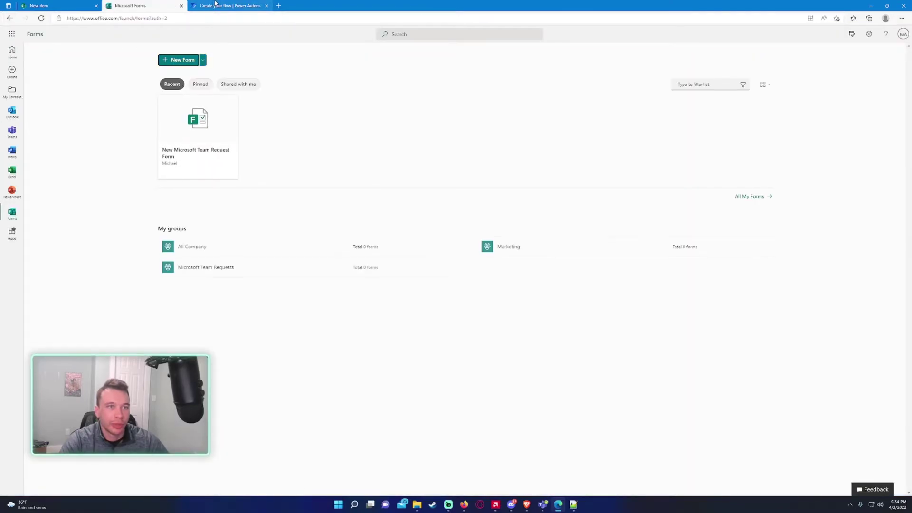
pyautogui.click(215, 3)
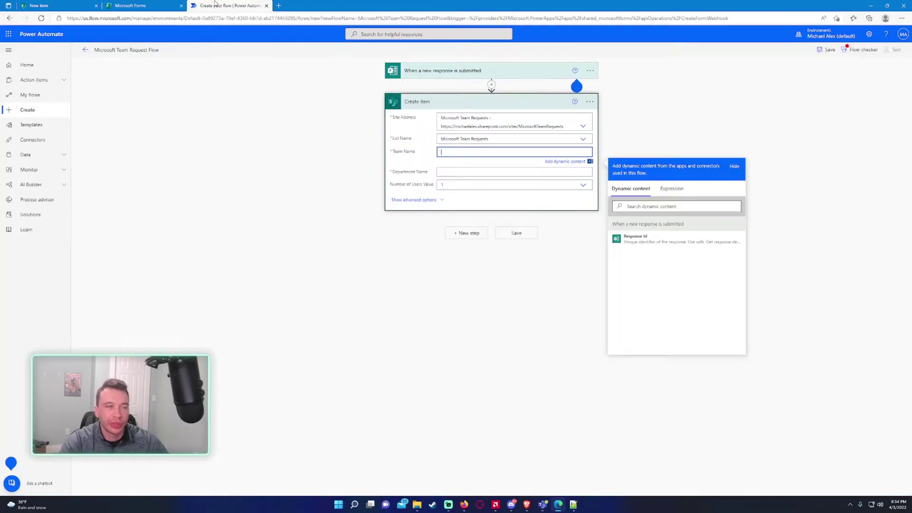
pyautogui.click(690, 114)
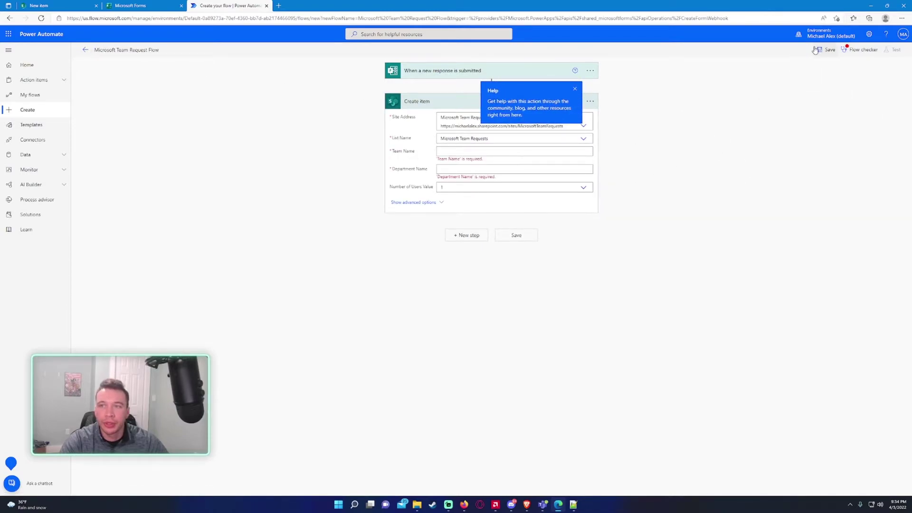
# Step: Fill Team Name and Department Name with Response Id and save the flow
pyautogui.click(861, 49)
pyautogui.click(901, 53)
pyautogui.click(464, 151)
pyautogui.click(622, 238)
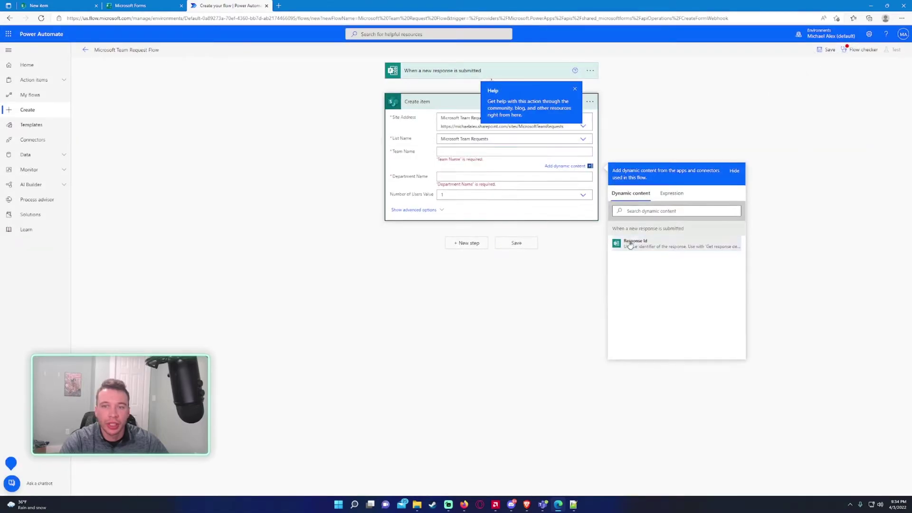
pyautogui.click(476, 173)
pyautogui.click(633, 253)
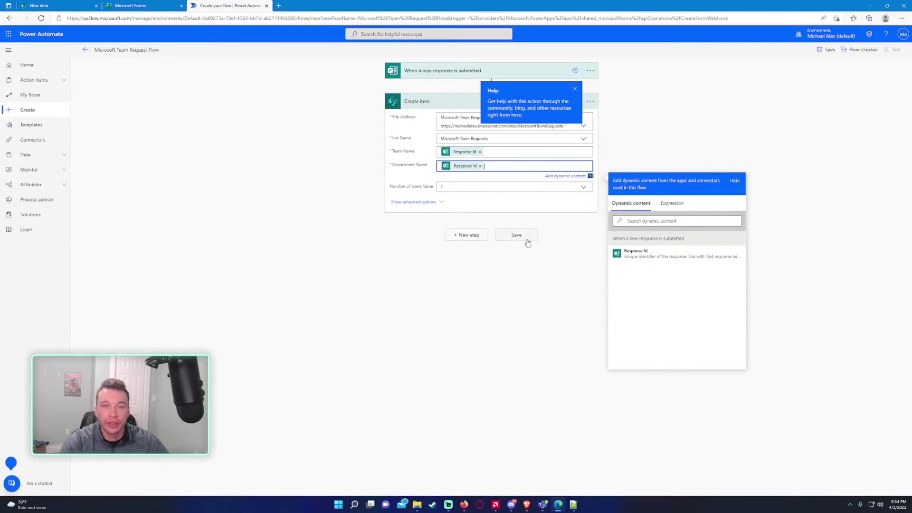
pyautogui.click(526, 239)
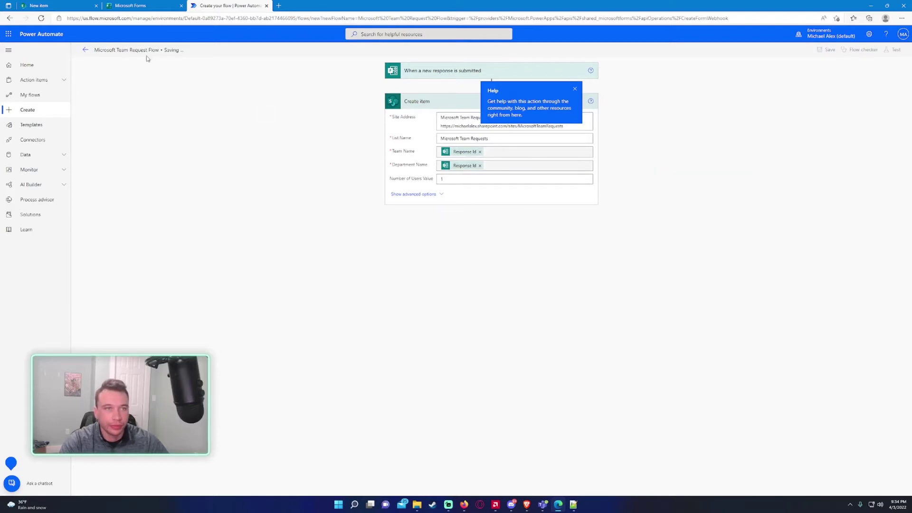
# Step: Check the New Microsoft Team Request Form, then reopen the flow with Create item expanded
pyautogui.click(85, 50)
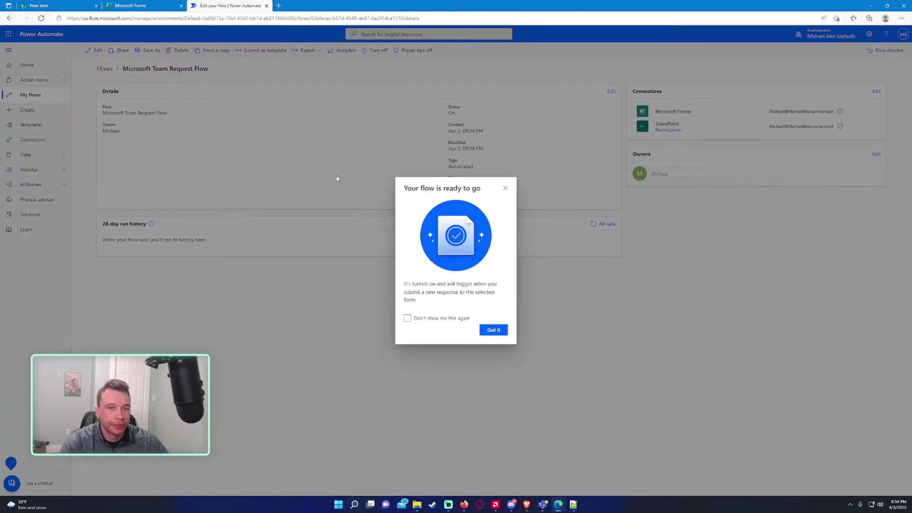
pyautogui.click(505, 188)
pyautogui.click(143, 6)
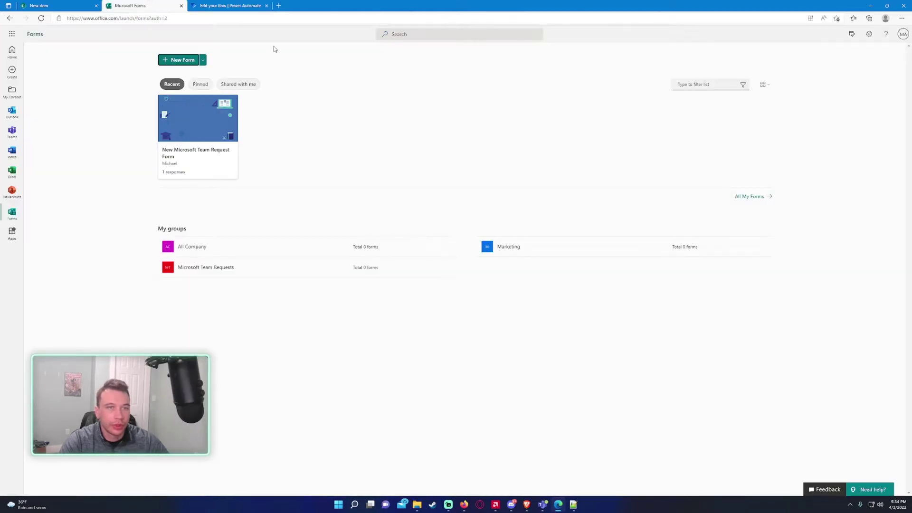
pyautogui.click(194, 156)
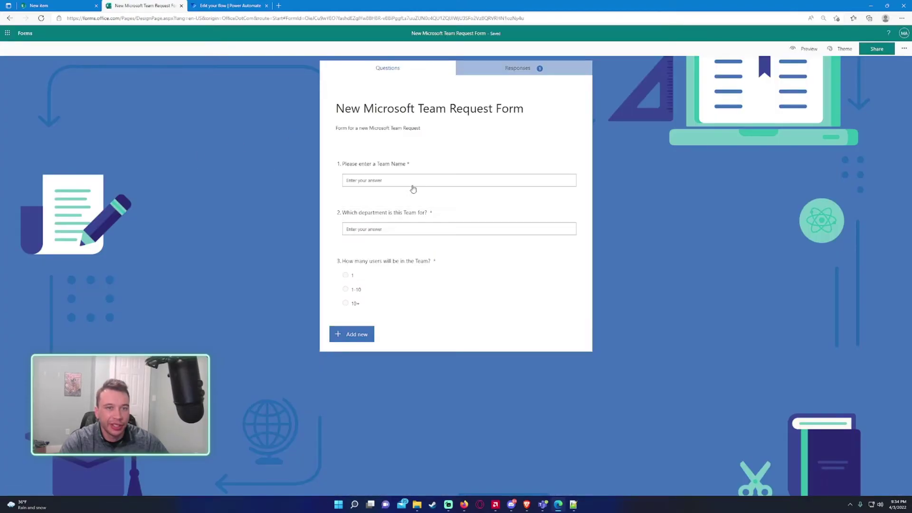
pyautogui.click(227, 5)
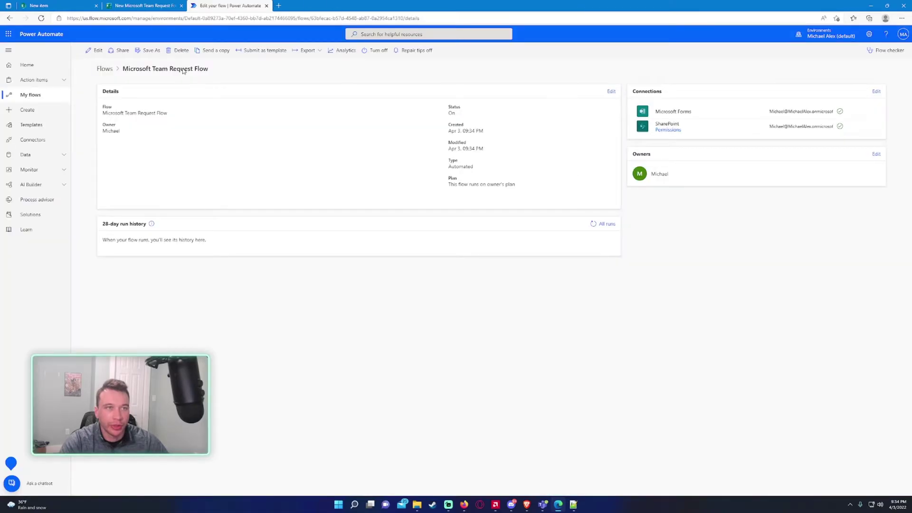
pyautogui.click(95, 51)
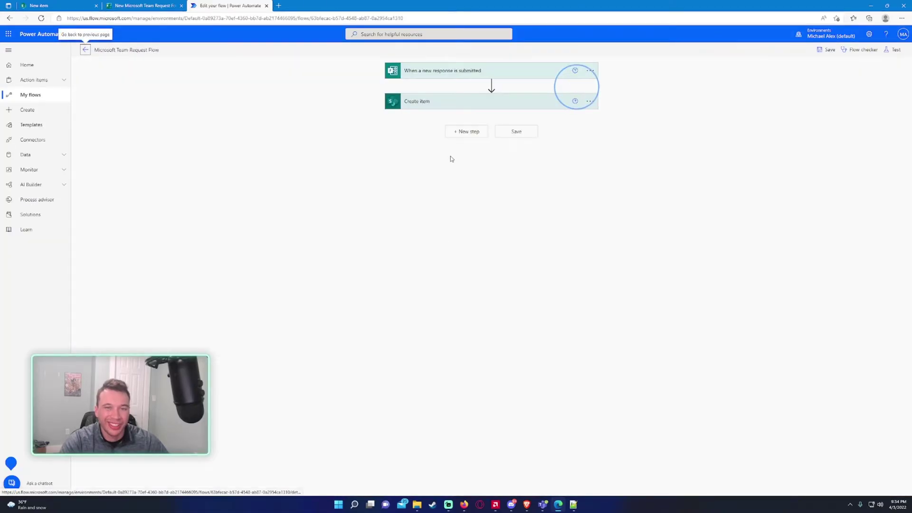
pyautogui.click(414, 107)
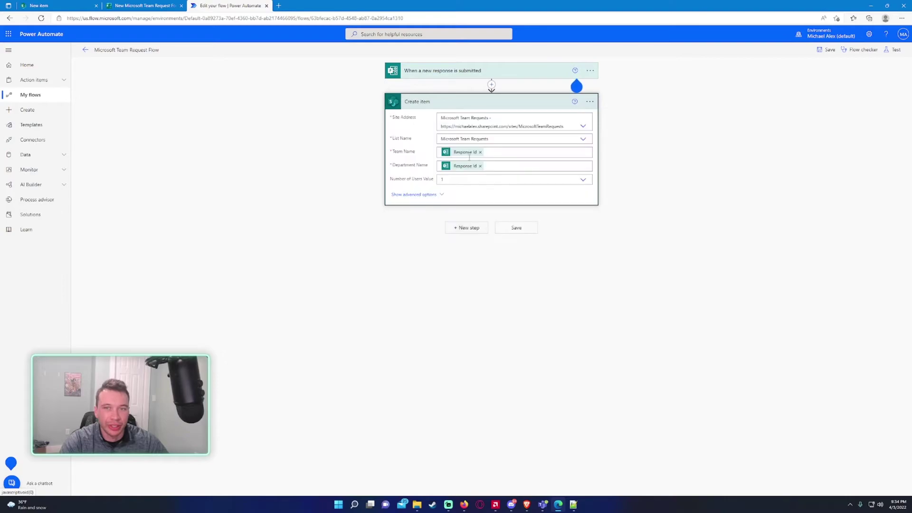
# Step: Remove the Response Id token from the Team Name field
pyautogui.click(477, 155)
pyautogui.click(479, 152)
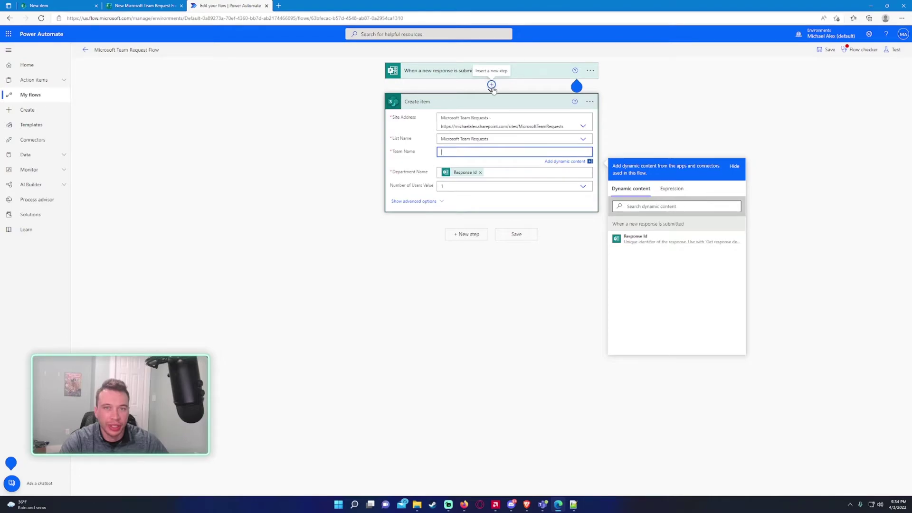
pyautogui.click(653, 96)
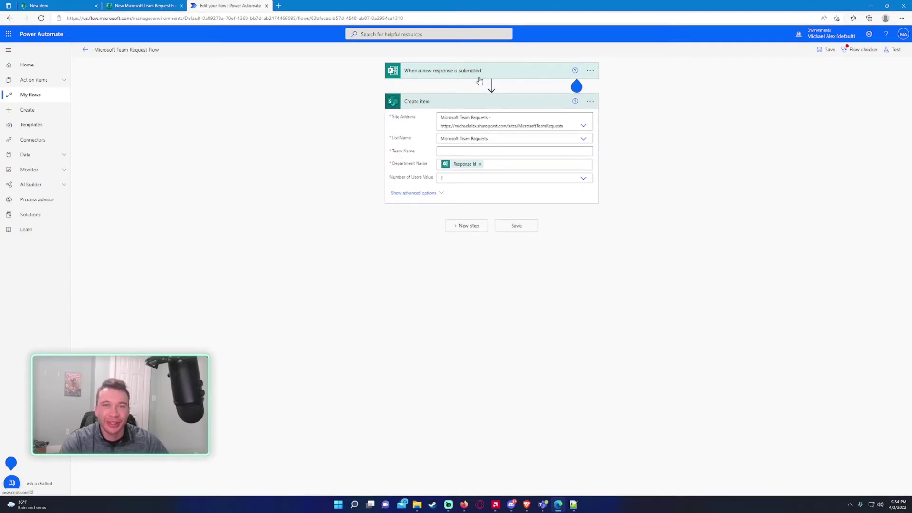
# Step: Add a Get response details action between the trigger and Create item
pyautogui.click(496, 76)
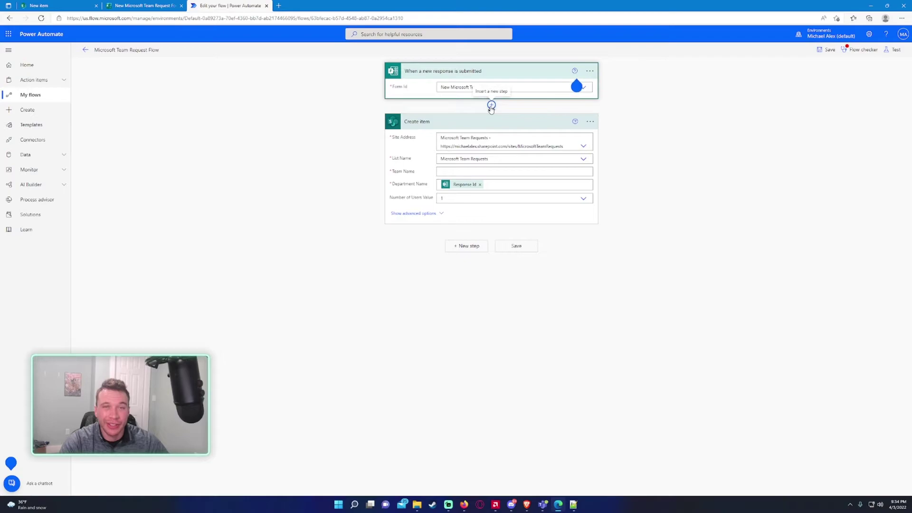
pyautogui.click(491, 105)
pyautogui.click(490, 114)
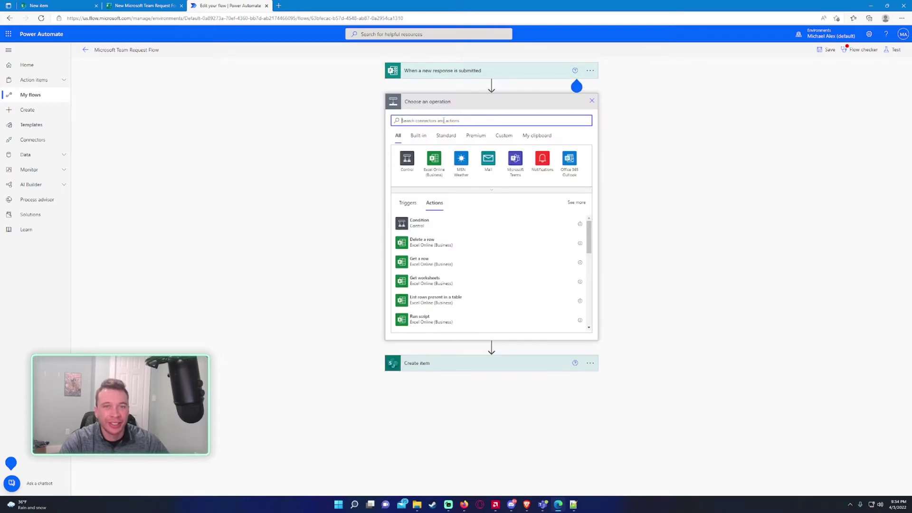
pyautogui.write('get i')
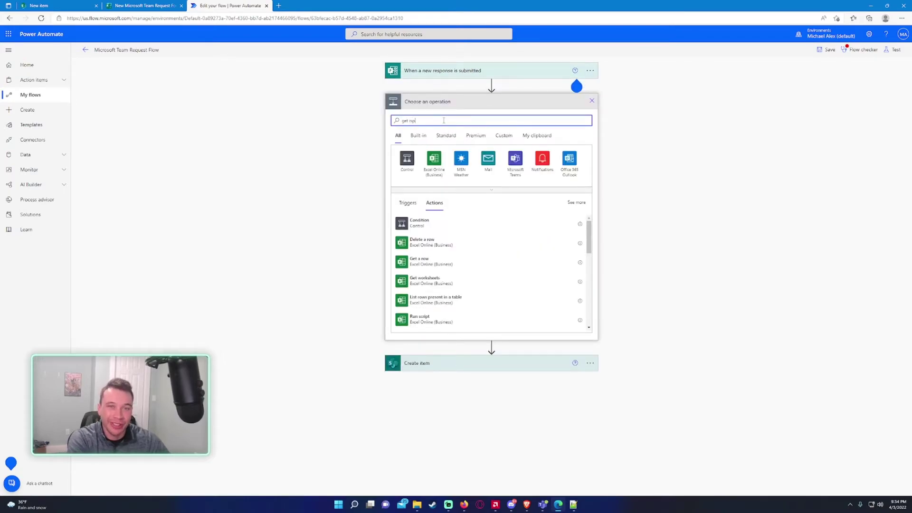
pyautogui.write('sp')
pyautogui.press('BackSpace')
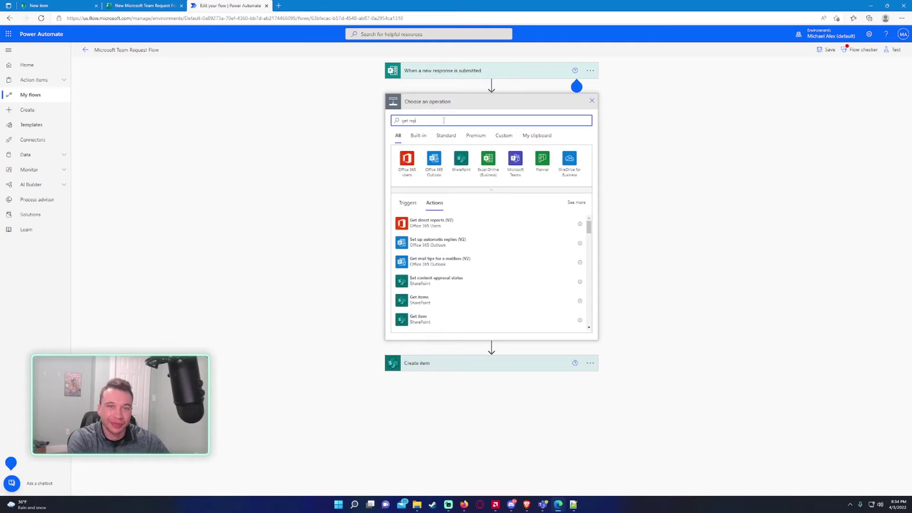
pyautogui.write('onse')
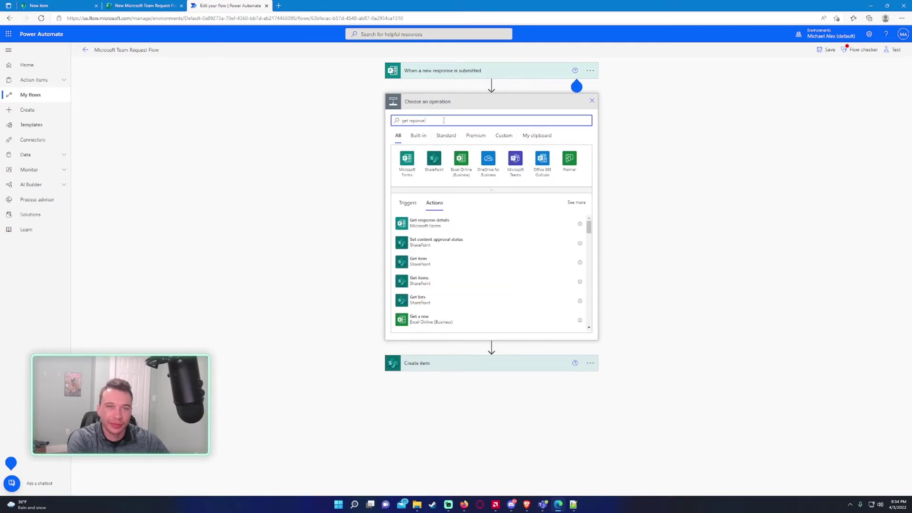
pyautogui.click(423, 224)
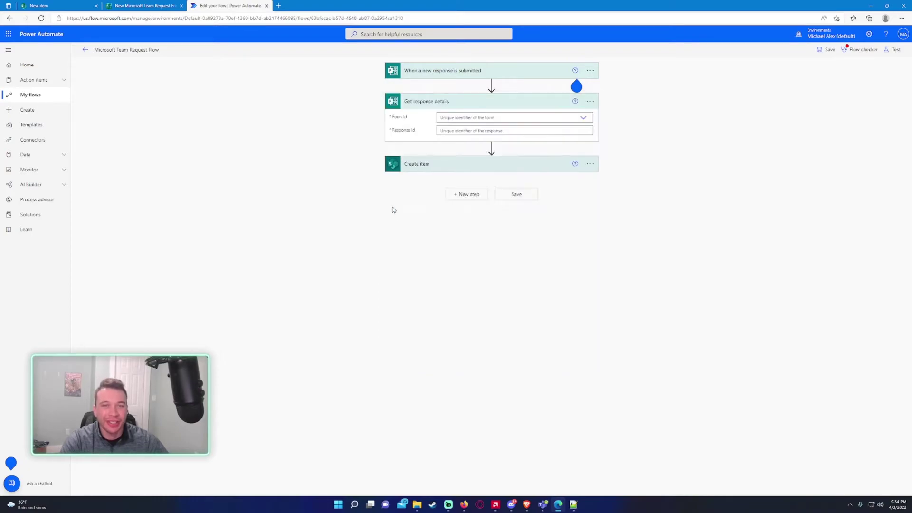
# Step: Set Form Id to New Microsoft Team Request Form and Response Id to the trigger's Response Id
pyautogui.click(449, 117)
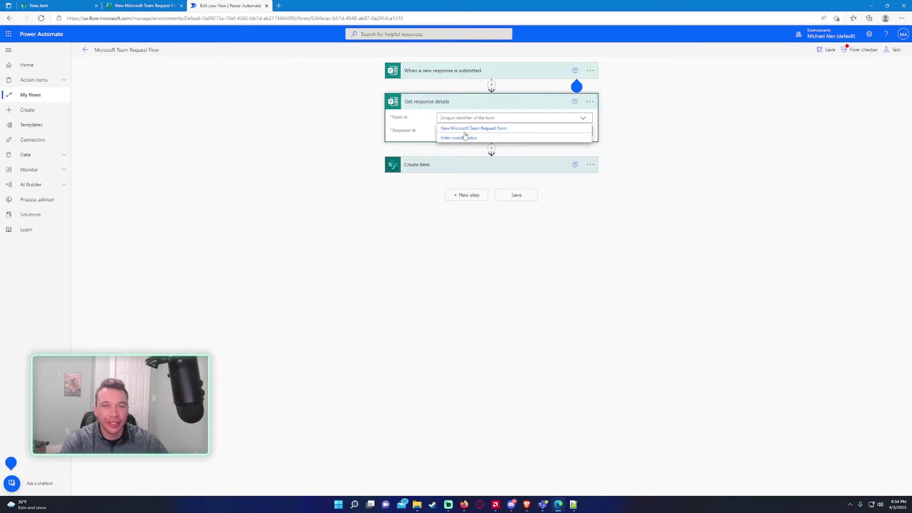
pyautogui.click(464, 129)
pyautogui.click(448, 131)
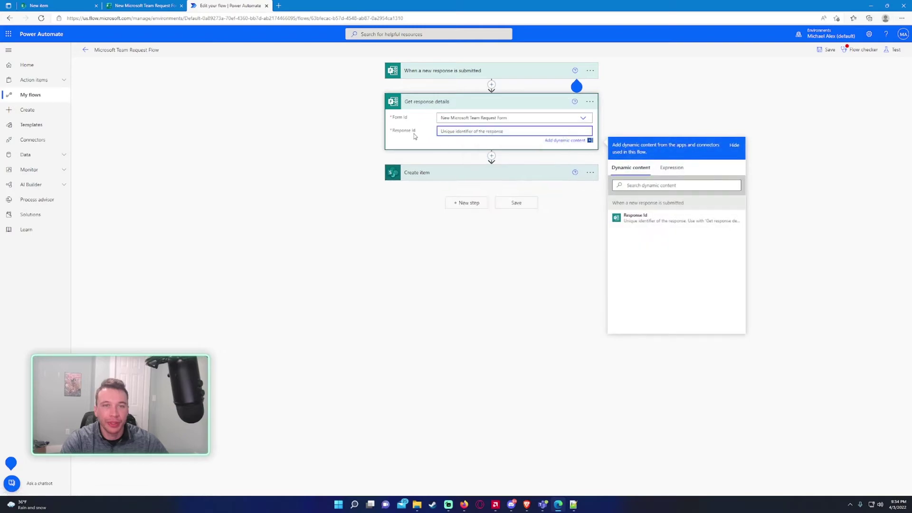
pyautogui.click(657, 226)
pyautogui.click(409, 109)
pyautogui.click(409, 107)
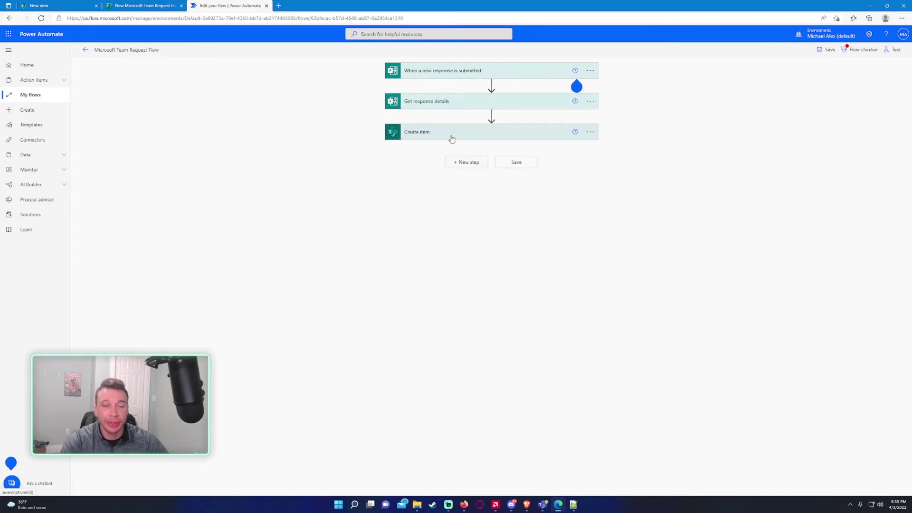
# Step: Map Team Name and Department Name to the form's team name and department answers
pyautogui.click(422, 132)
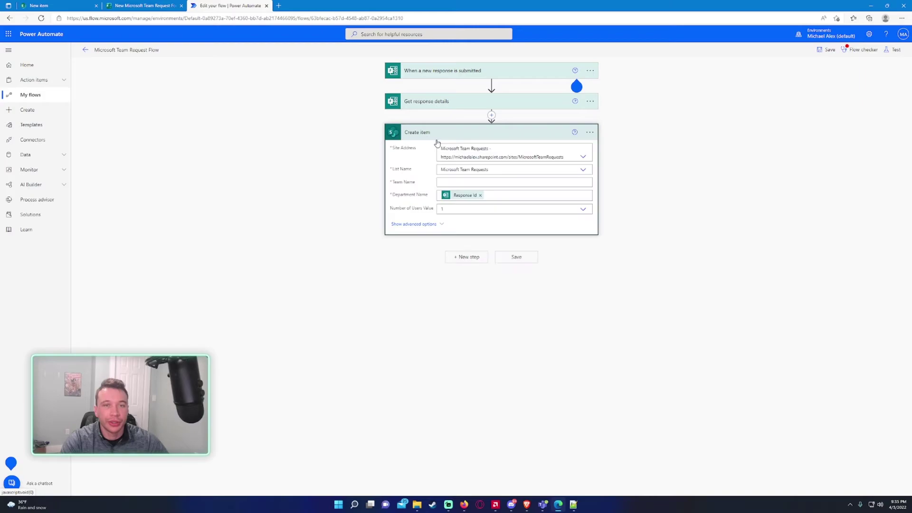
pyautogui.click(481, 195)
pyautogui.click(480, 182)
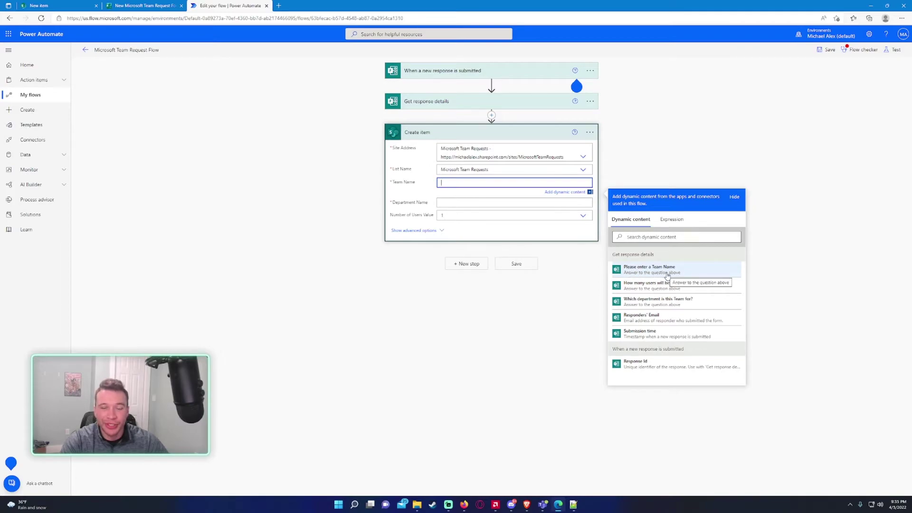
pyautogui.click(649, 269)
pyautogui.press('Tab')
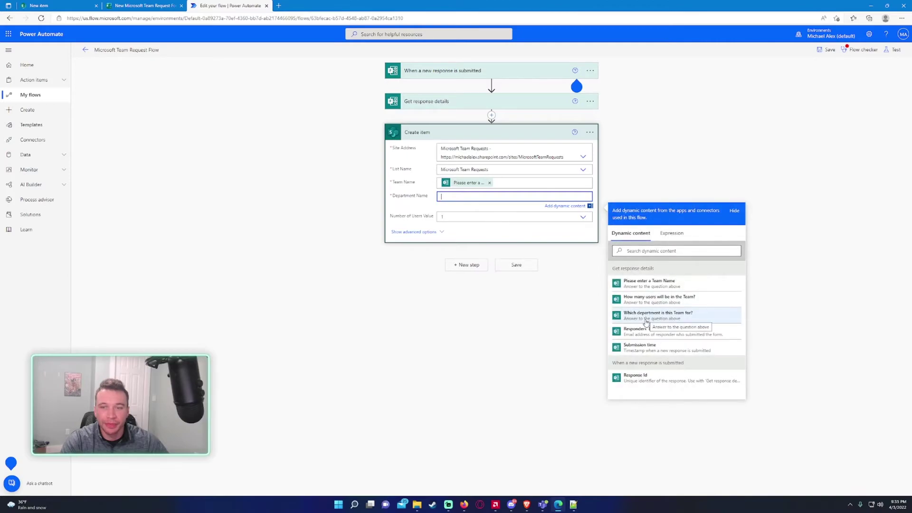
pyautogui.click(698, 317)
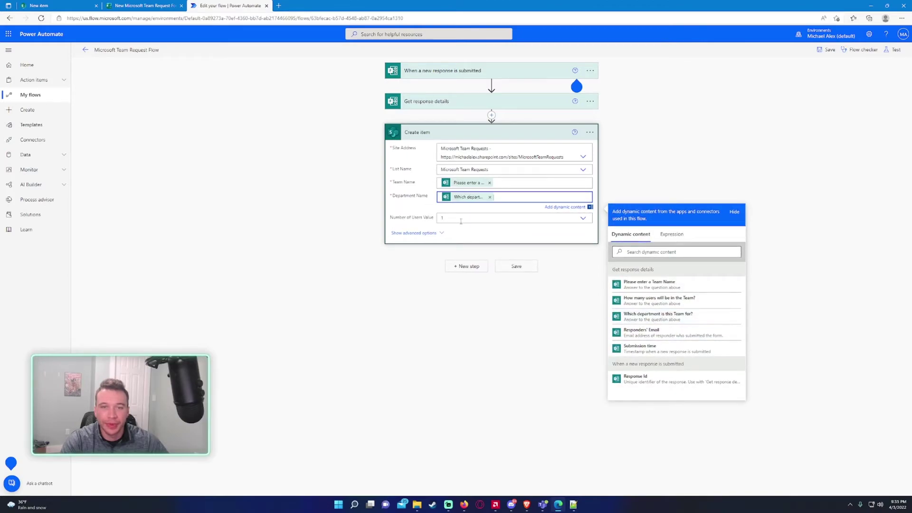
# Step: Set Number of Users to a custom value using the how-many-users answer
pyautogui.click(453, 218)
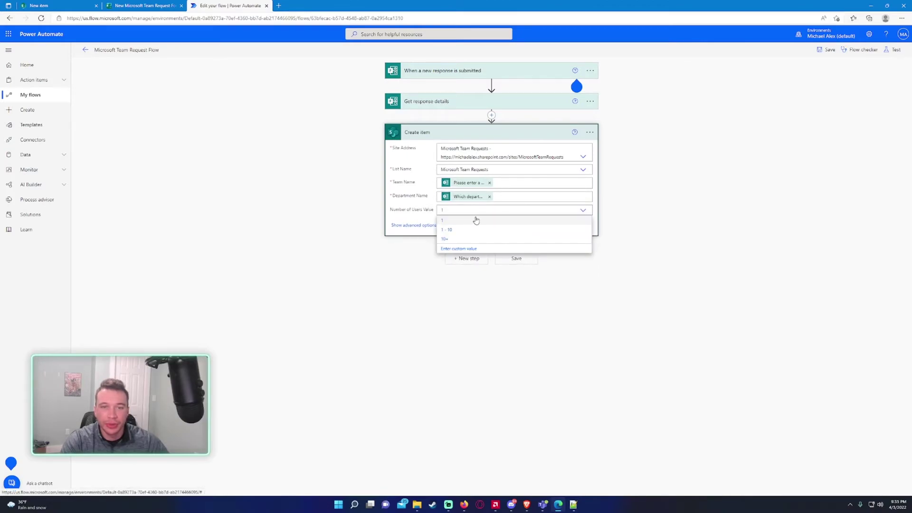
pyautogui.click(655, 226)
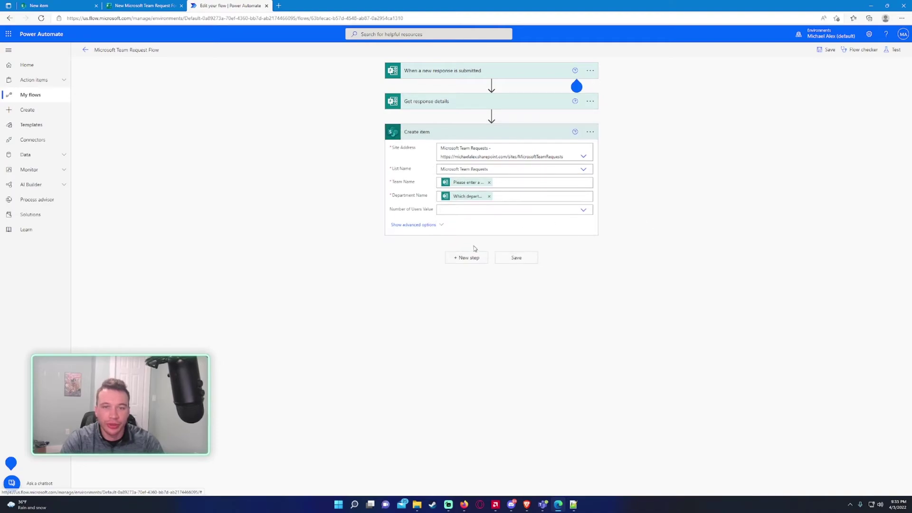
pyautogui.click(460, 210)
pyautogui.click(458, 249)
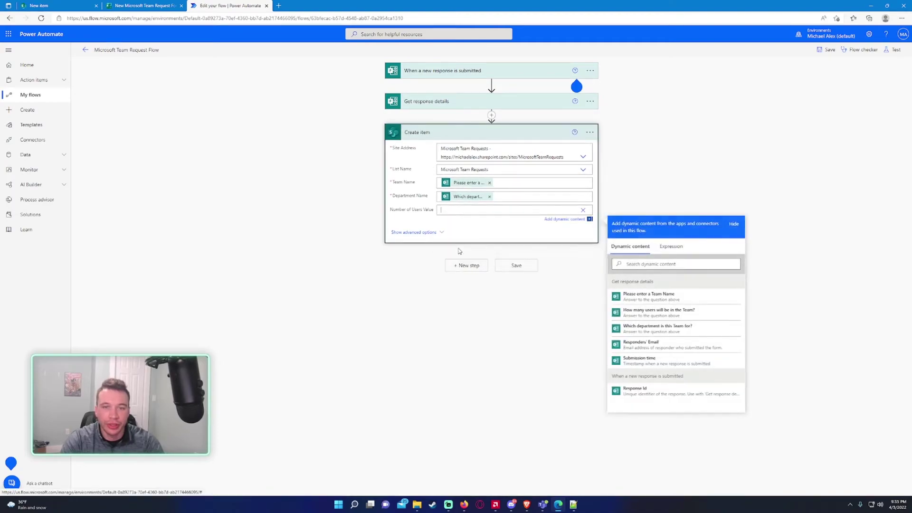
pyautogui.click(683, 315)
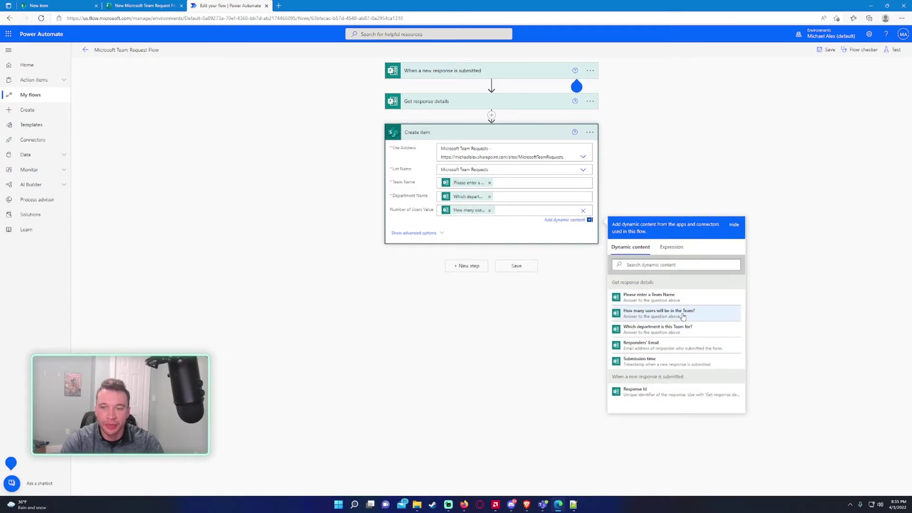
pyautogui.click(473, 321)
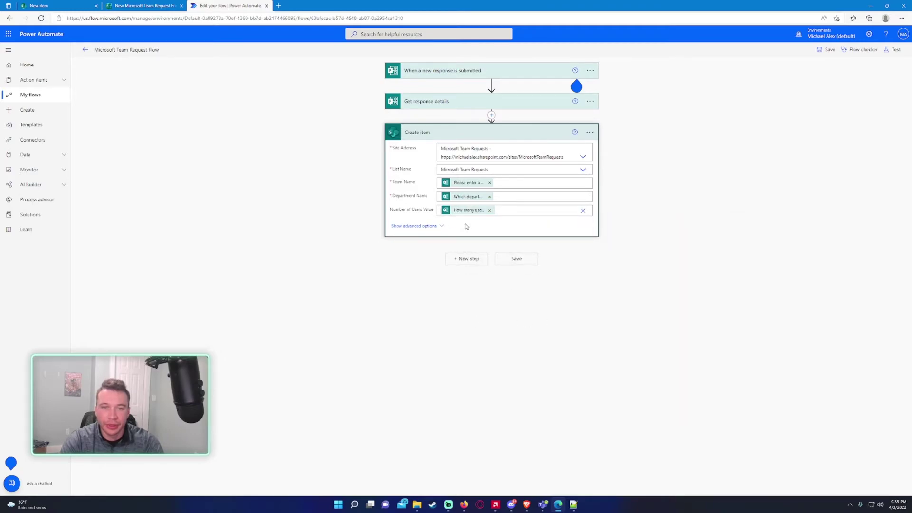
# Step: Add a Person or Group column named Submitter Email to the Microsoft Team Requests list
pyautogui.click(57, 5)
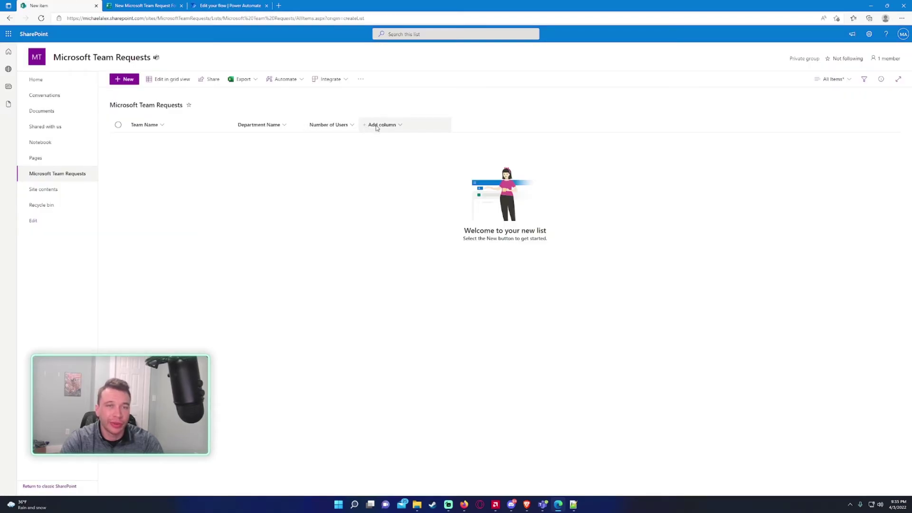
pyautogui.click(376, 126)
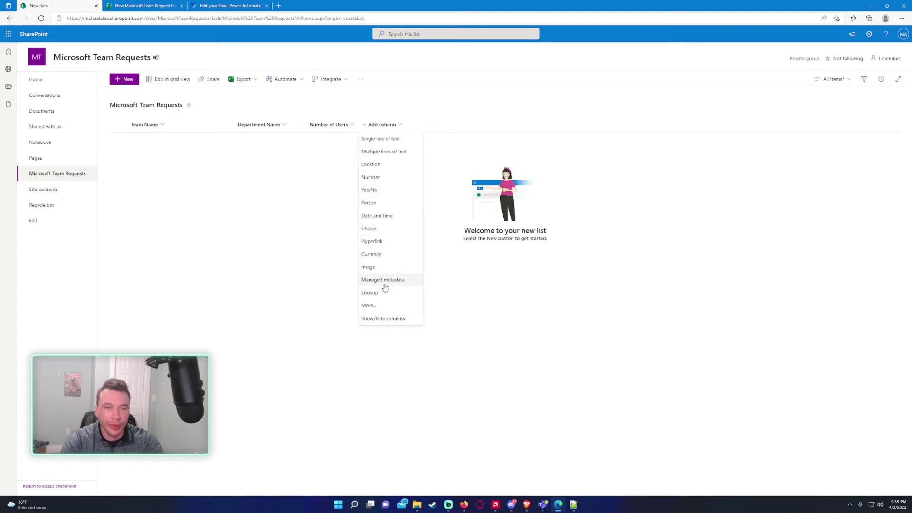
pyautogui.click(228, 5)
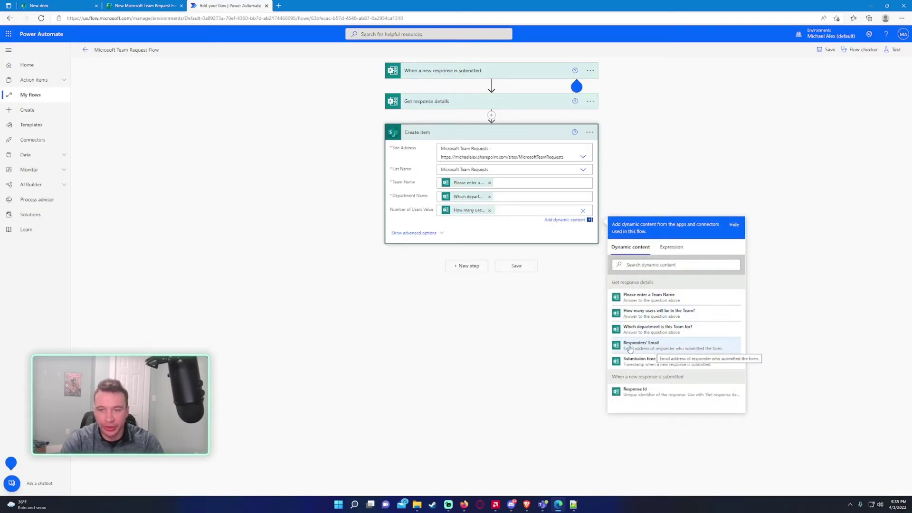
pyautogui.click(52, 6)
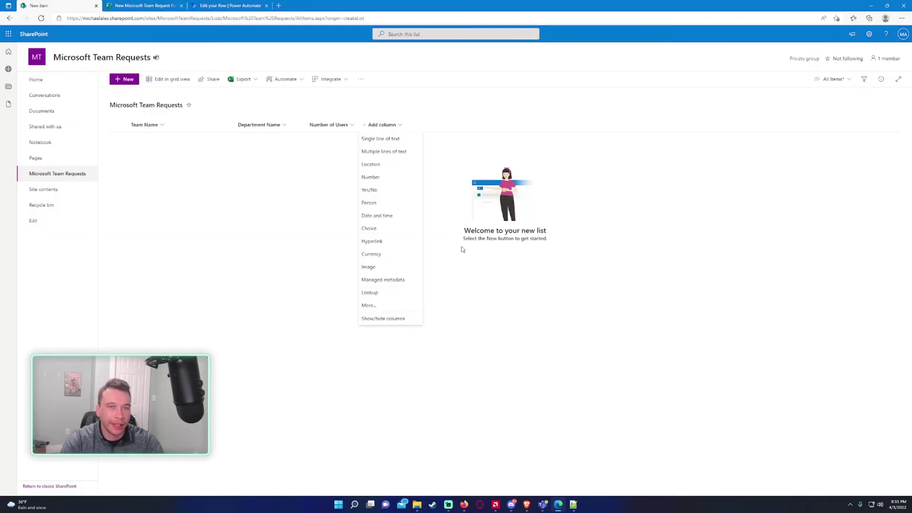
pyautogui.click(380, 207)
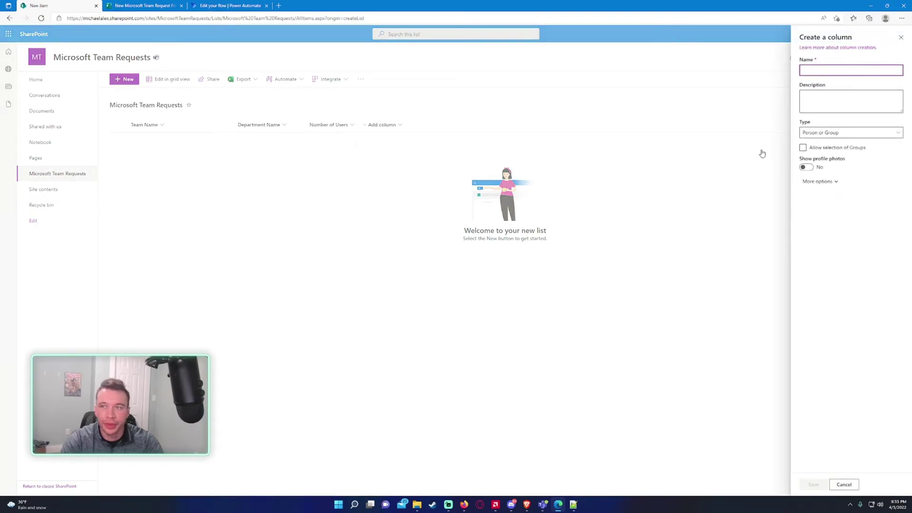
pyautogui.write('Sub')
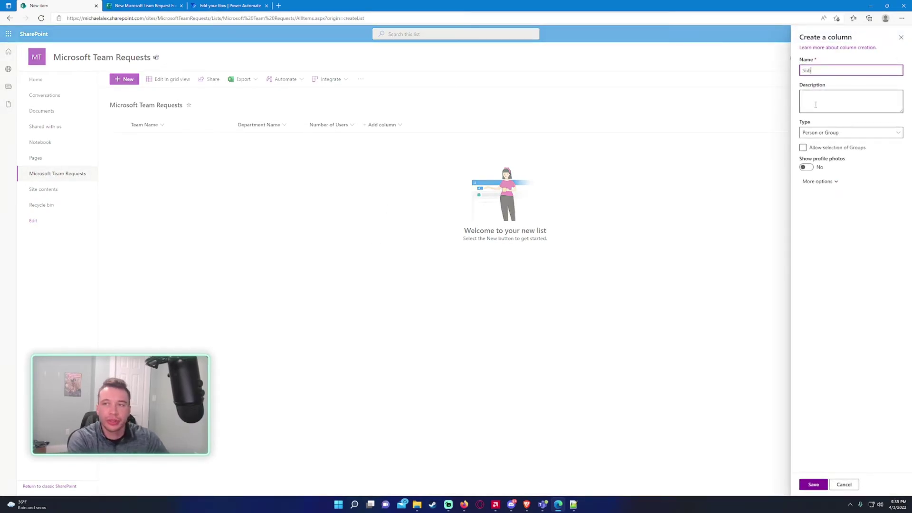
pyautogui.write('mitter Email')
pyautogui.click(815, 105)
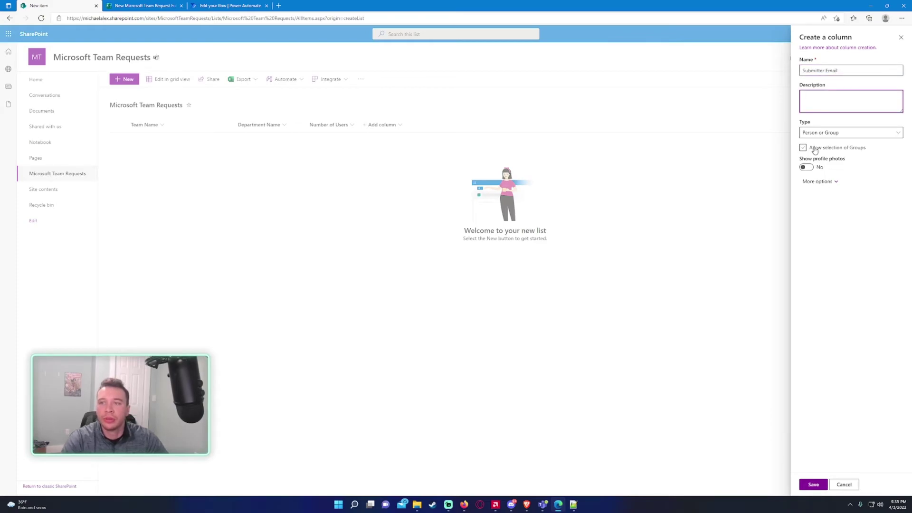
pyautogui.click(812, 485)
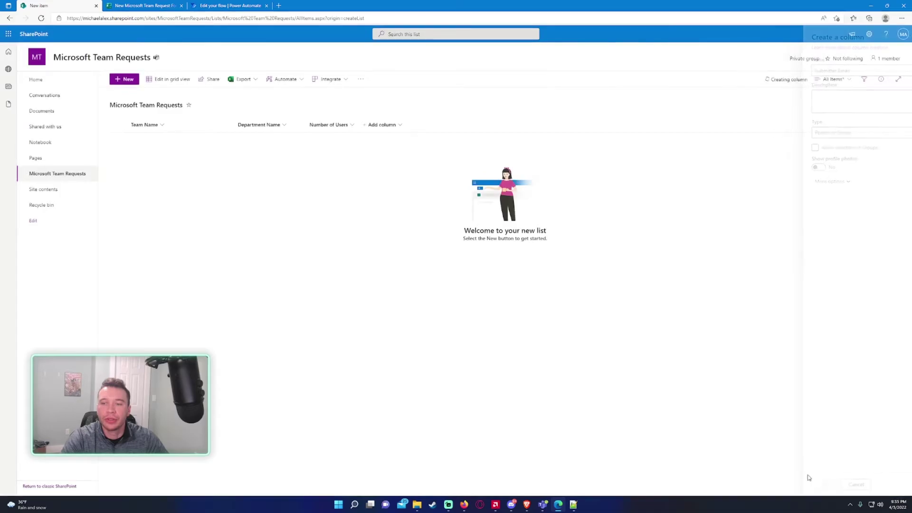
# Step: Save the flow and reopen it for editing
pyautogui.click(142, 5)
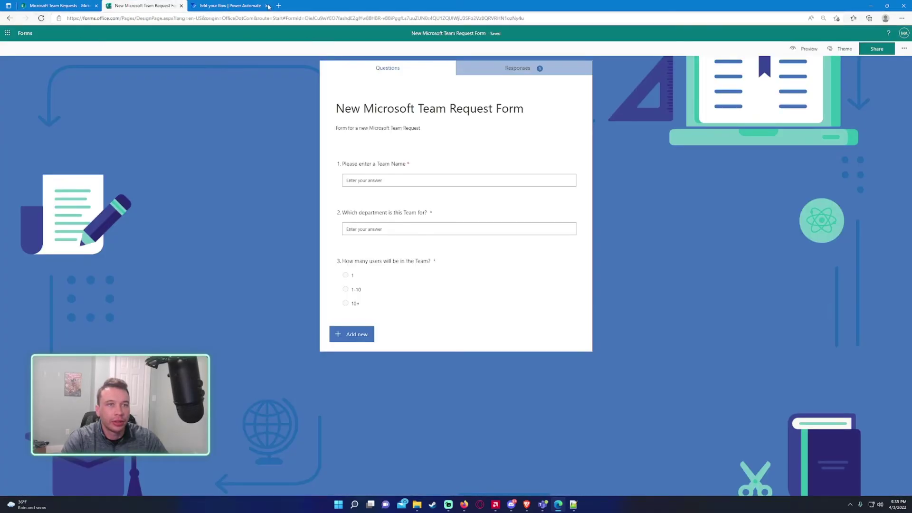
pyautogui.click(228, 5)
pyautogui.click(520, 268)
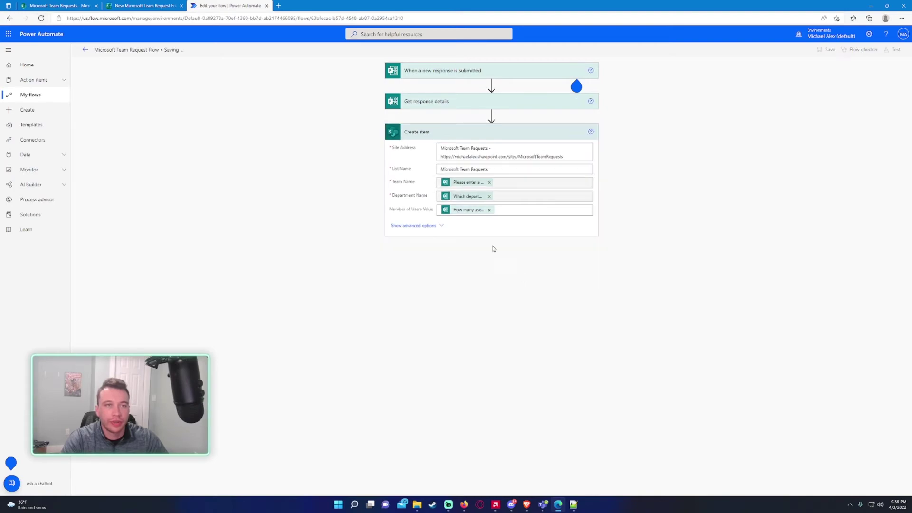
pyautogui.rightClick(82, 49)
pyautogui.click(196, 46)
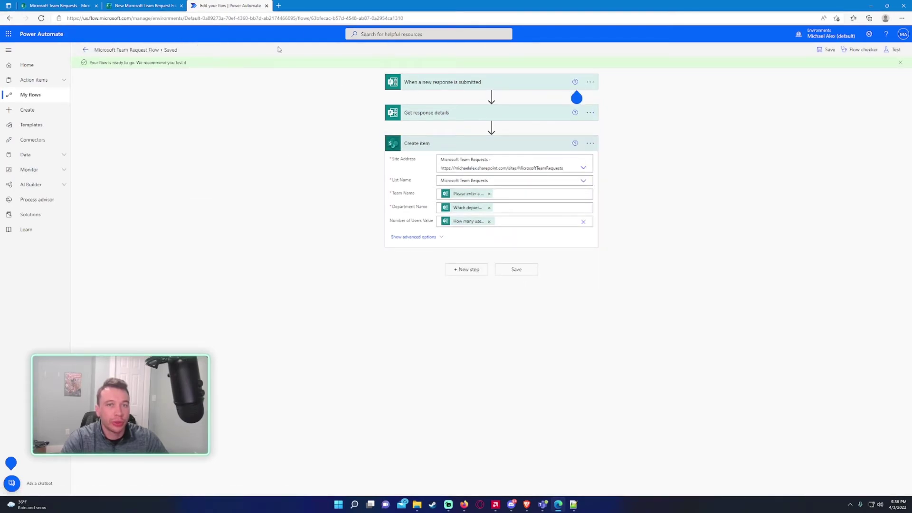
pyautogui.click(86, 50)
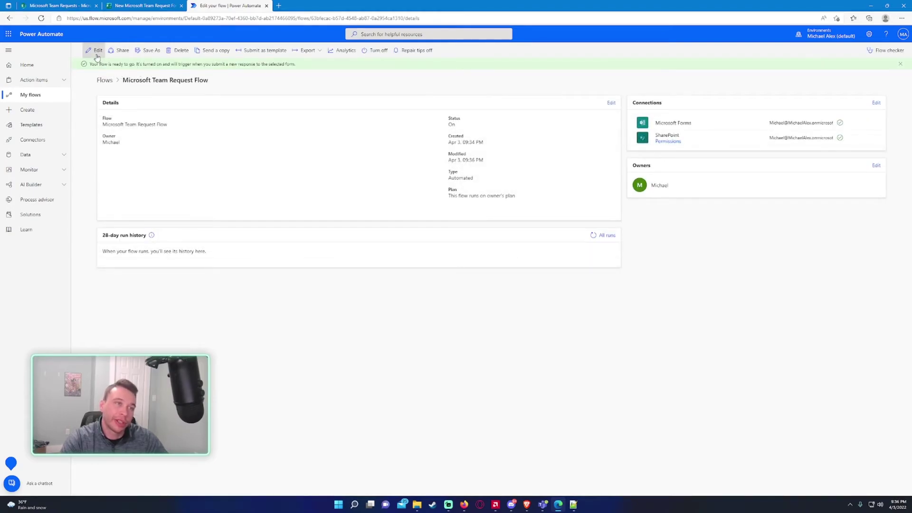
pyautogui.click(94, 47)
# Step: Set Submitter Email Claims to Responders' Email, save, and return to the flow's details
pyautogui.click(441, 134)
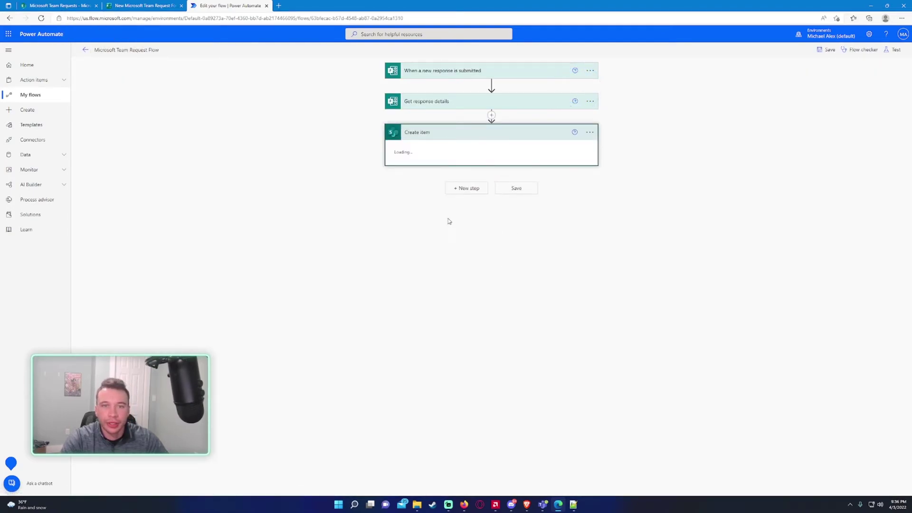
pyautogui.click(443, 223)
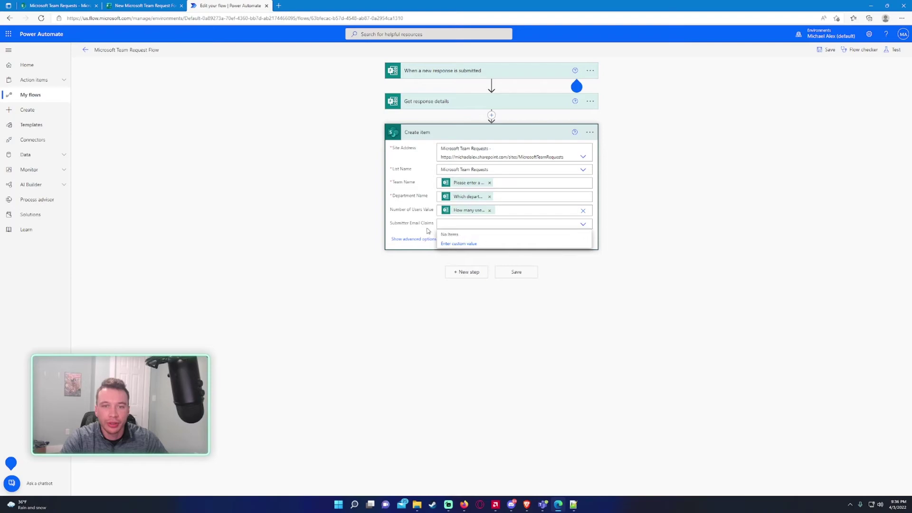
pyautogui.click(455, 245)
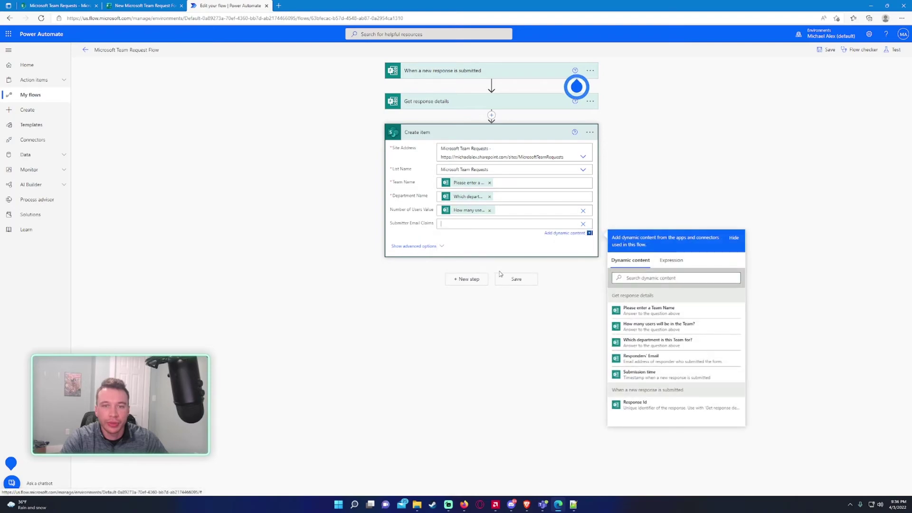
pyautogui.click(669, 358)
pyautogui.click(794, 232)
pyautogui.click(523, 271)
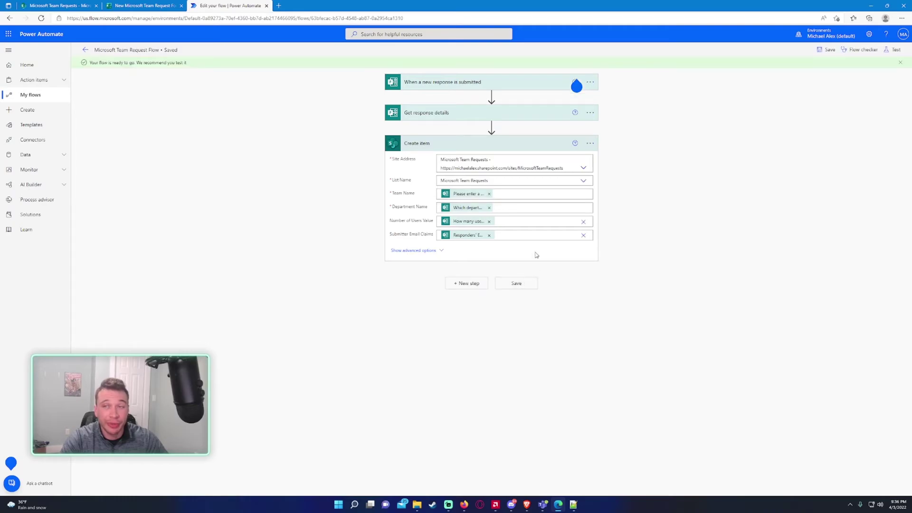
pyautogui.click(86, 51)
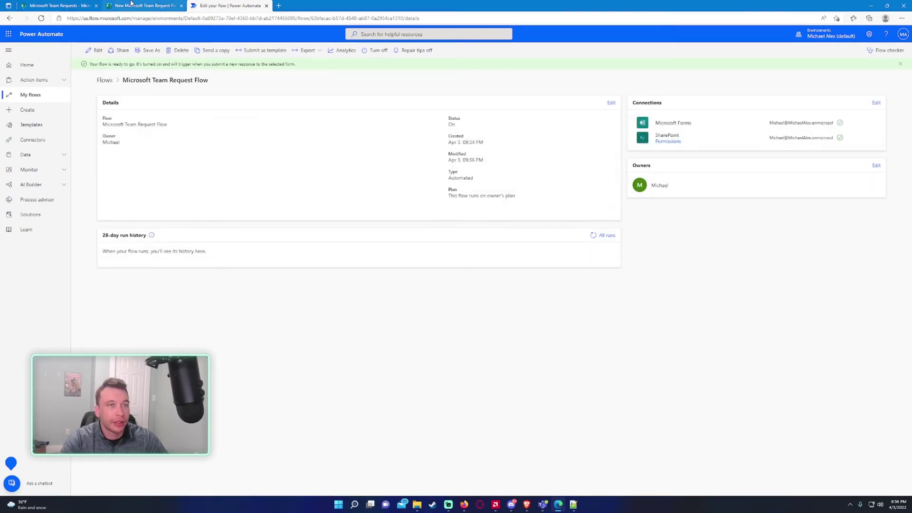
# Step: In form preview, submit Food Truck Team, HR, and 1-10 users as a test response
pyautogui.click(131, 4)
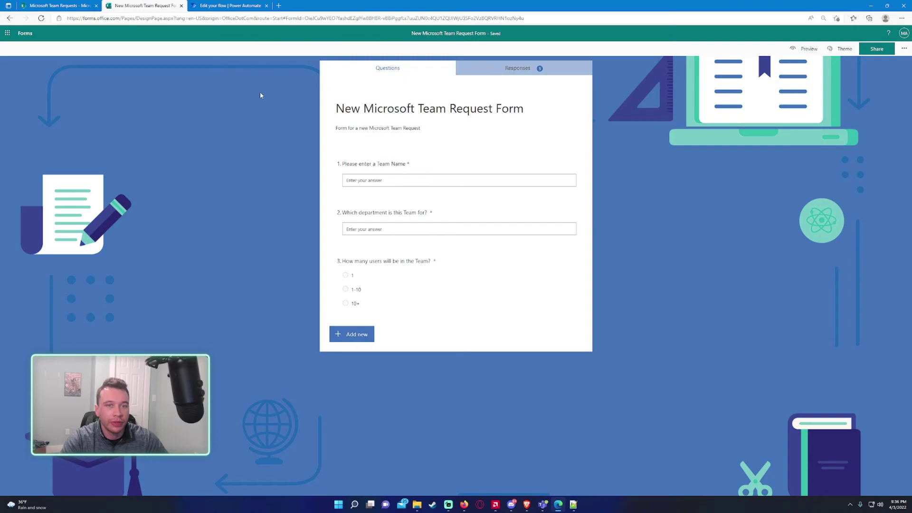
pyautogui.click(807, 49)
pyautogui.click(373, 162)
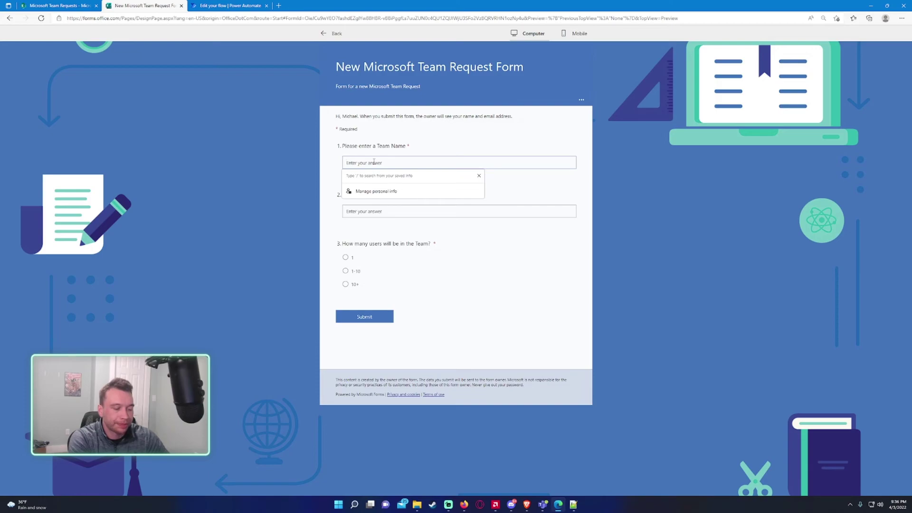
pyautogui.write('Food Truck T')
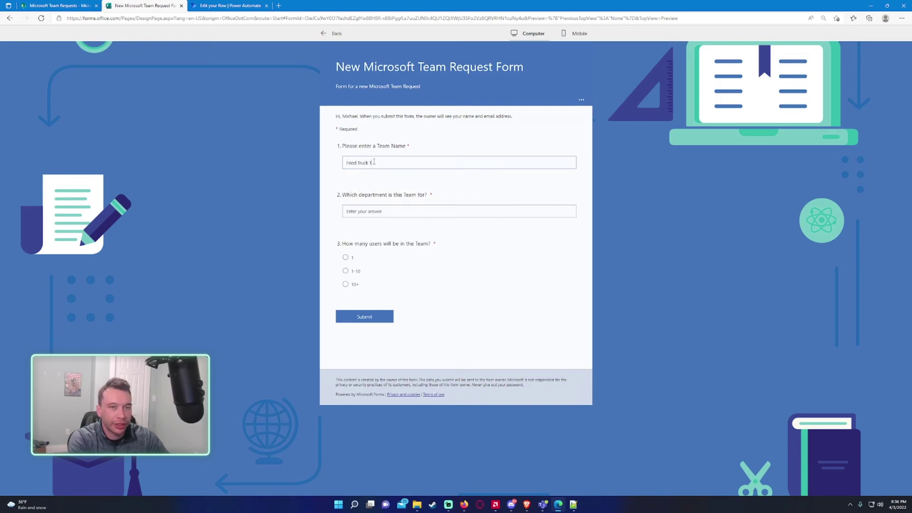
pyautogui.write('eam')
pyautogui.press('Tab')
pyautogui.write('HR')
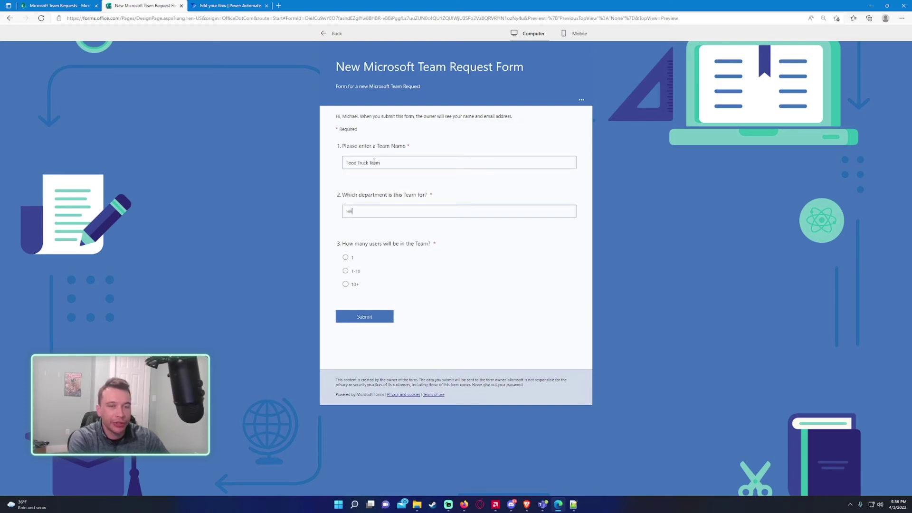
pyautogui.click(344, 270)
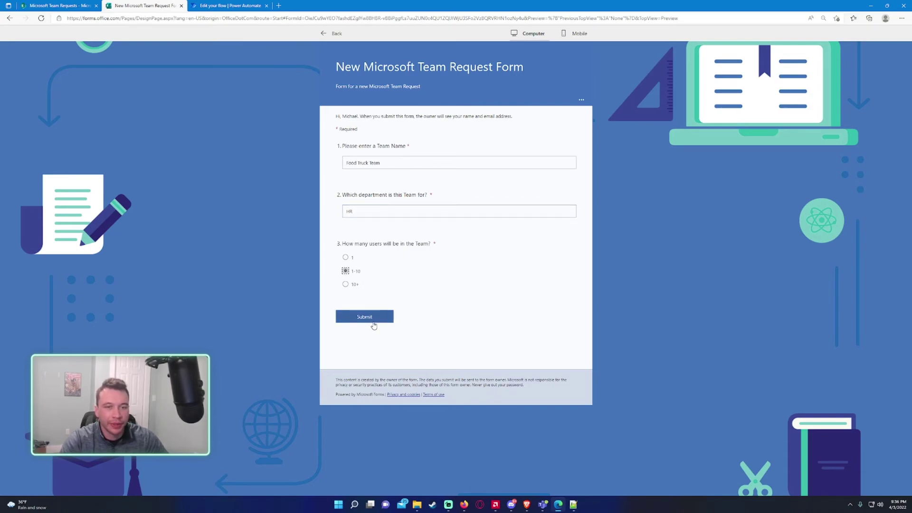
pyautogui.click(372, 321)
# Step: Refresh the flow's run history and open the latest successful run
pyautogui.click(216, 6)
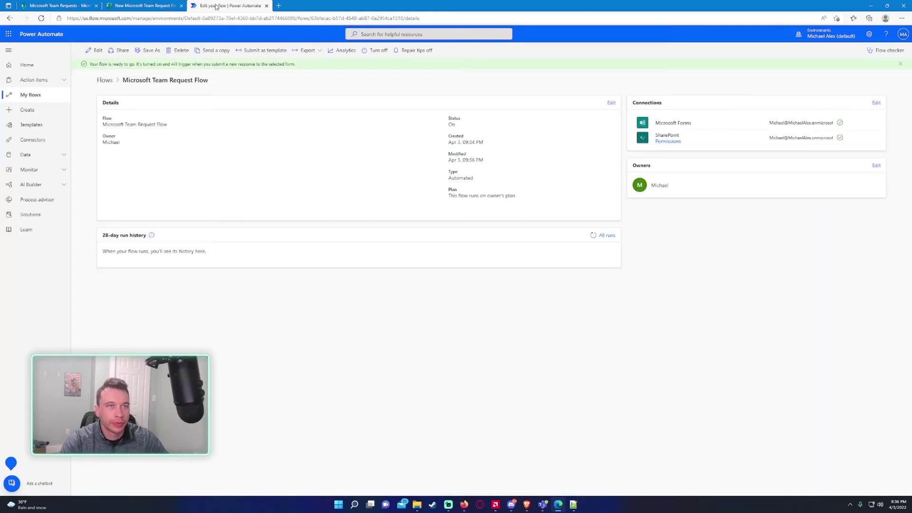
pyautogui.click(142, 6)
pyautogui.click(213, 5)
pyautogui.click(593, 236)
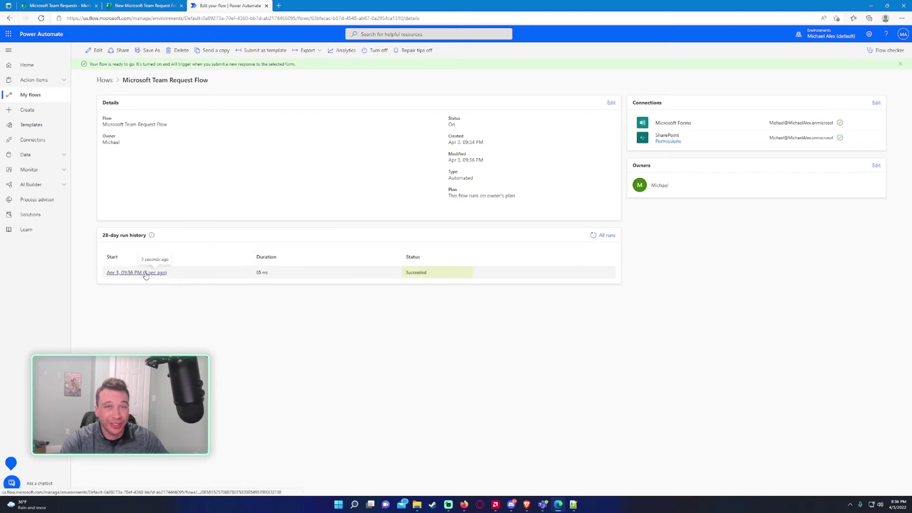
pyautogui.click(146, 274)
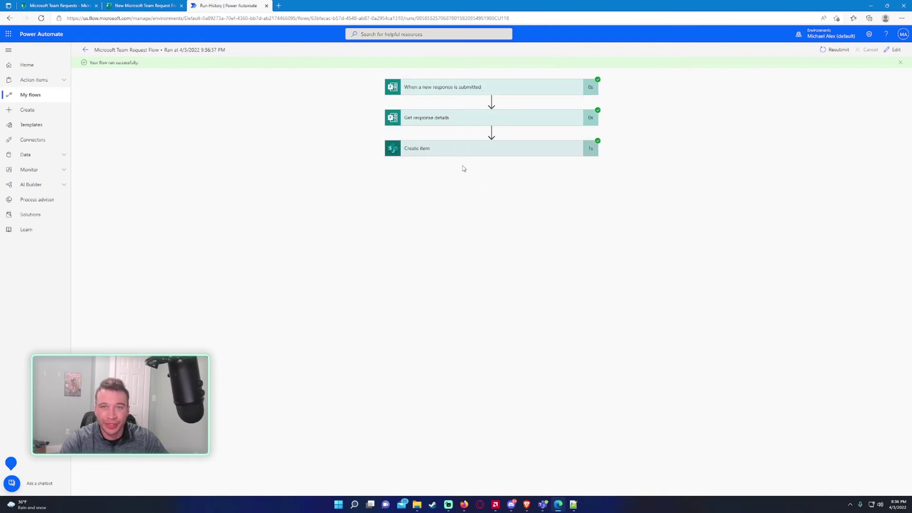
# Step: Expand the trigger, Get response details and Create item steps to inspect their inputs and outputs
pyautogui.click(444, 89)
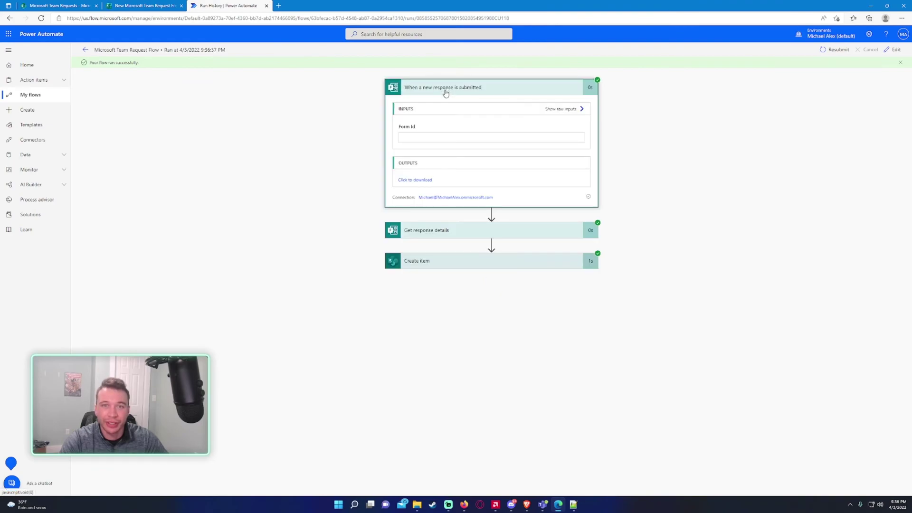
pyautogui.click(432, 233)
pyautogui.scroll(-2, 456, 285)
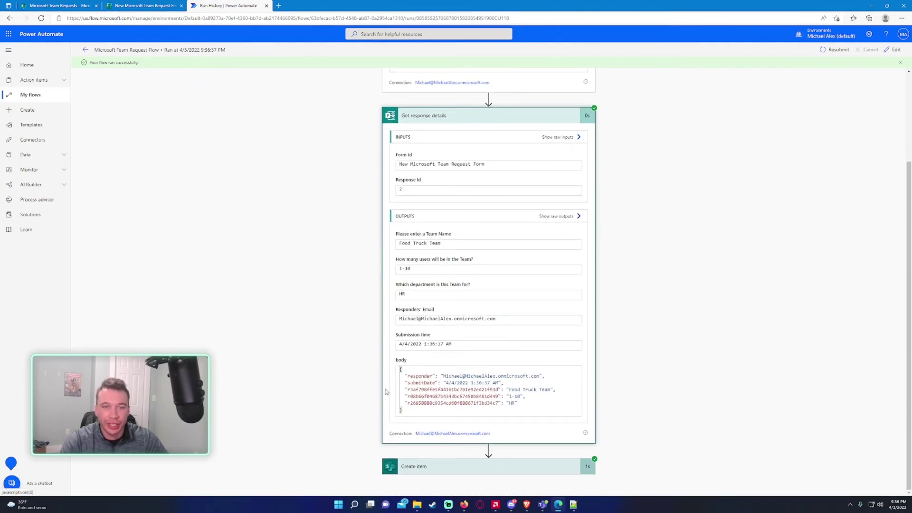
pyautogui.click(414, 466)
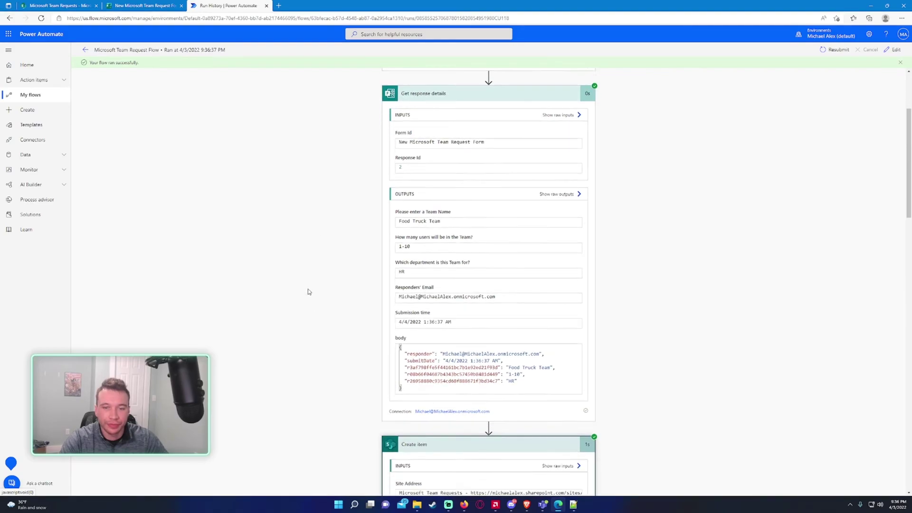
pyautogui.scroll(-10, 309, 291)
pyautogui.scroll(15, 371, 220)
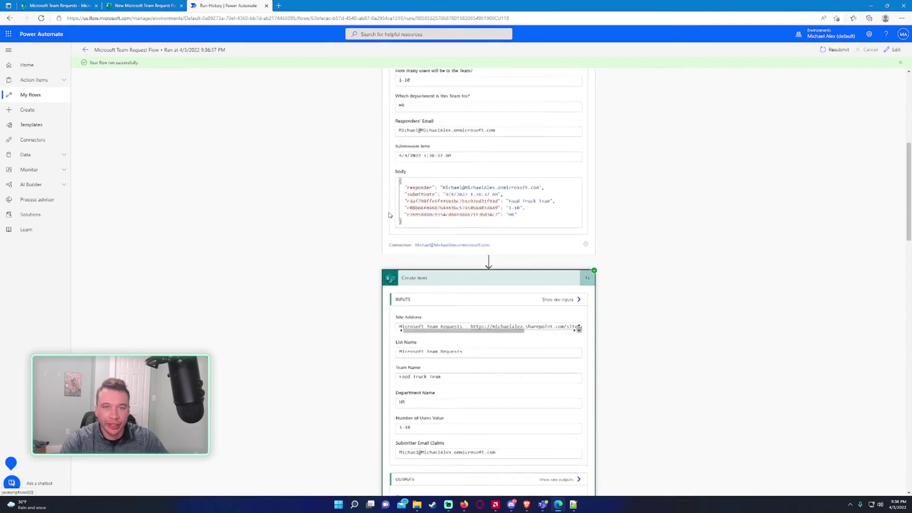
# Step: Reload the SharePoint list so the new Food Truck Team request appears
pyautogui.click(436, 230)
pyautogui.click(67, 5)
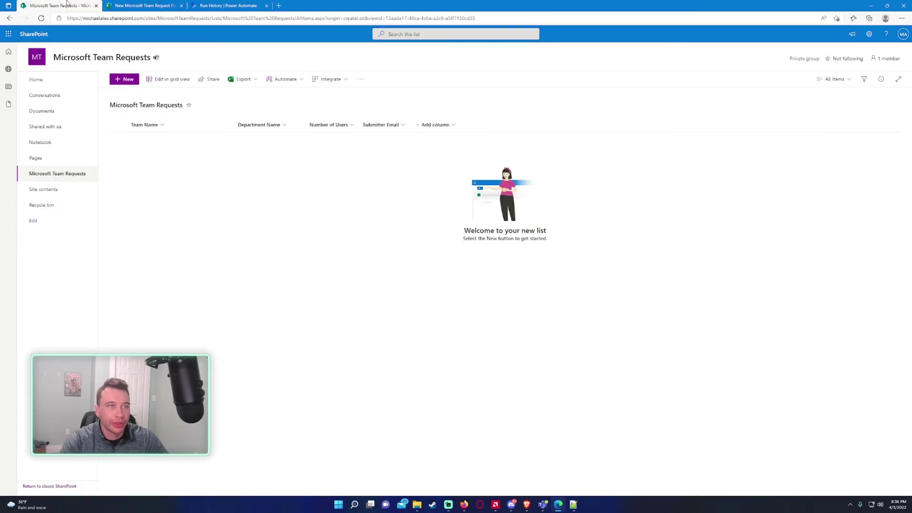
pyautogui.click(41, 19)
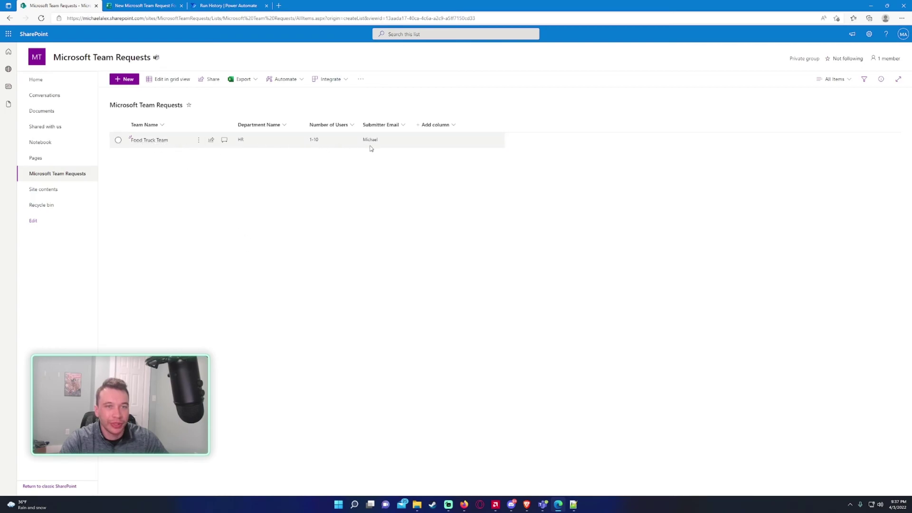
# Step: Verify the Food Truck Team item's Submitter Email, then go to the site home page
pyautogui.click(386, 139)
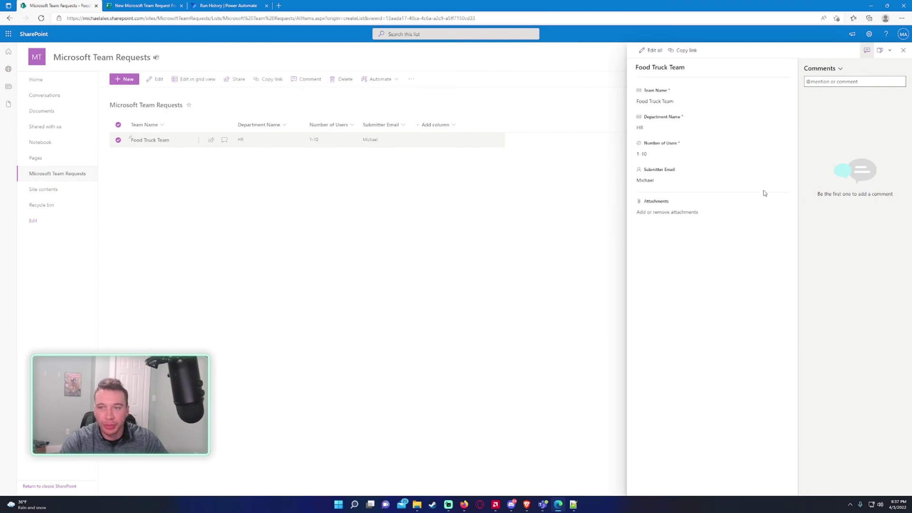
pyautogui.click(651, 183)
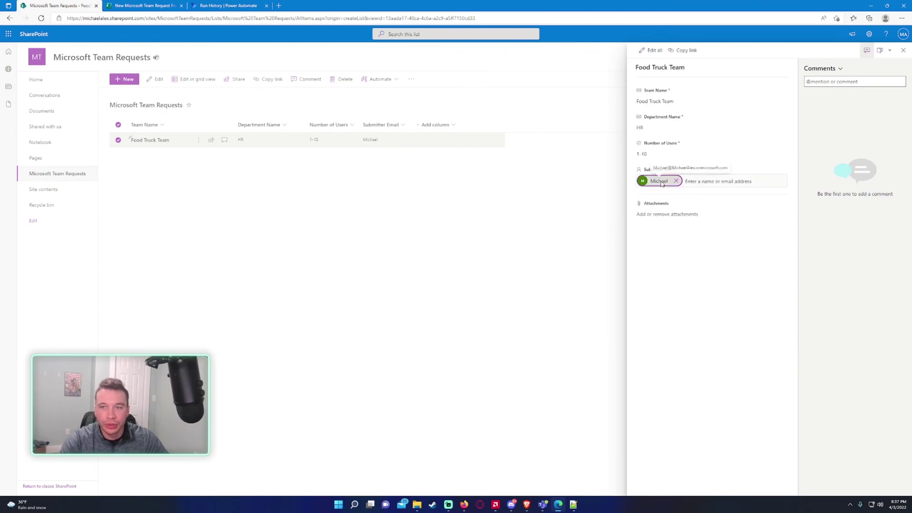
pyautogui.click(476, 189)
pyautogui.click(70, 85)
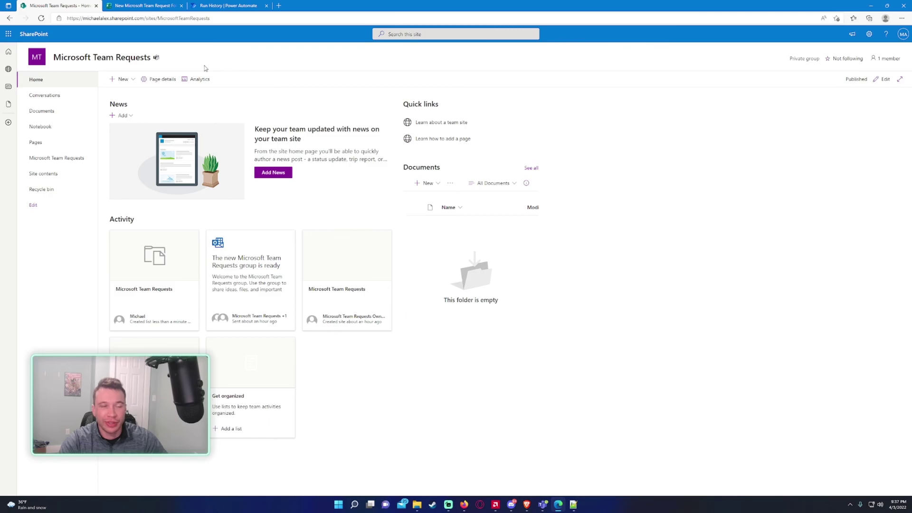
pyautogui.click(56, 81)
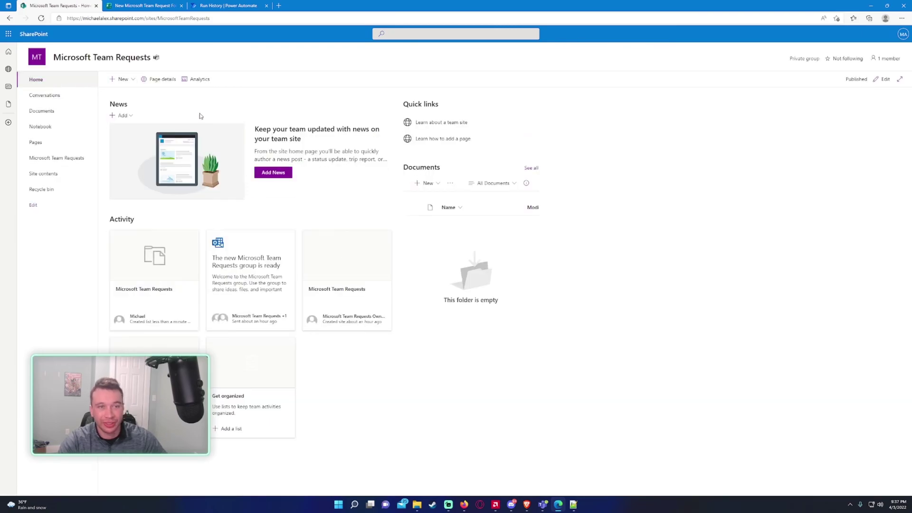
pyautogui.click(56, 158)
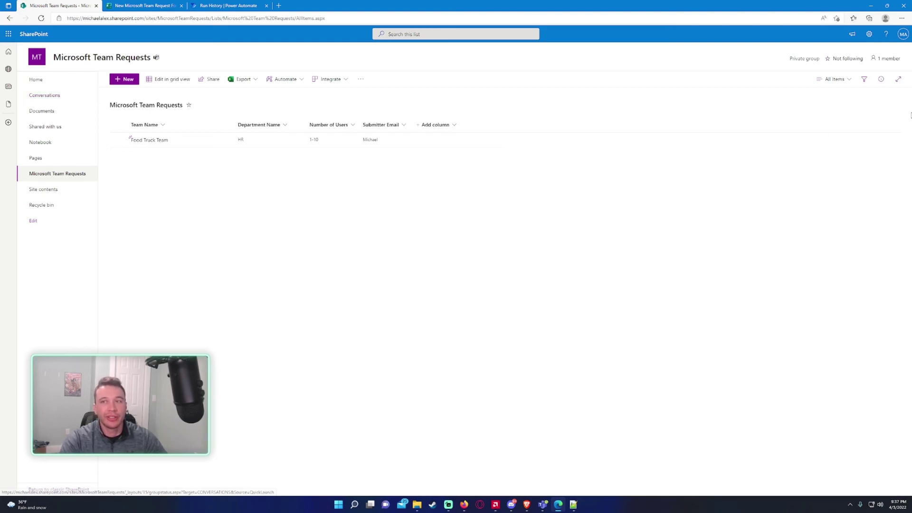
pyautogui.click(833, 79)
pyautogui.click(838, 120)
pyautogui.click(833, 79)
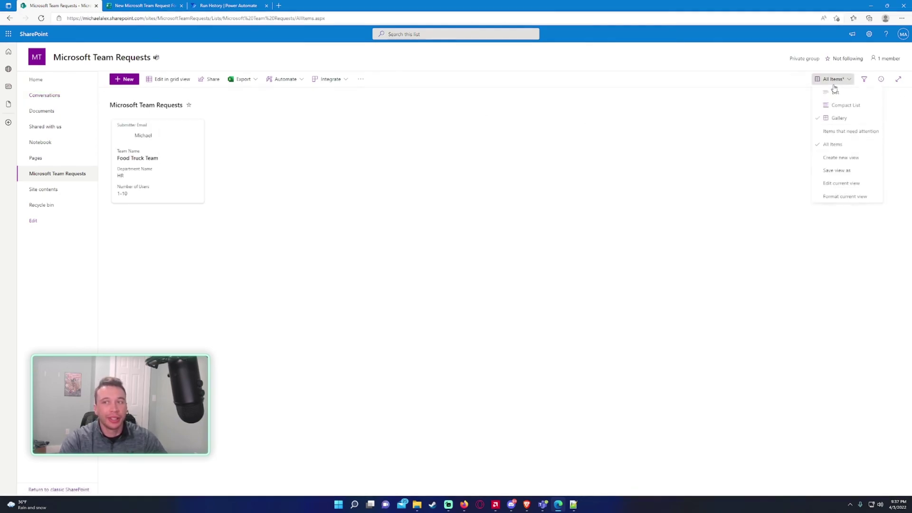
pyautogui.click(834, 97)
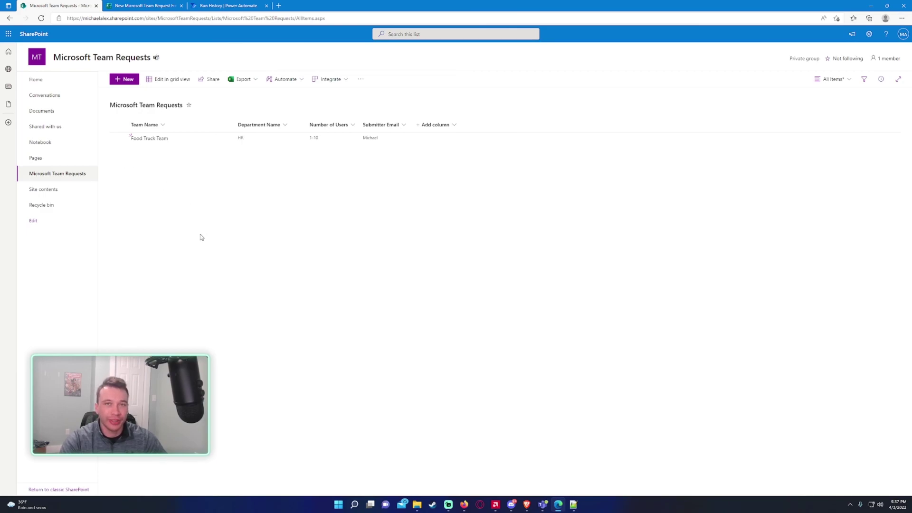
pyautogui.click(57, 85)
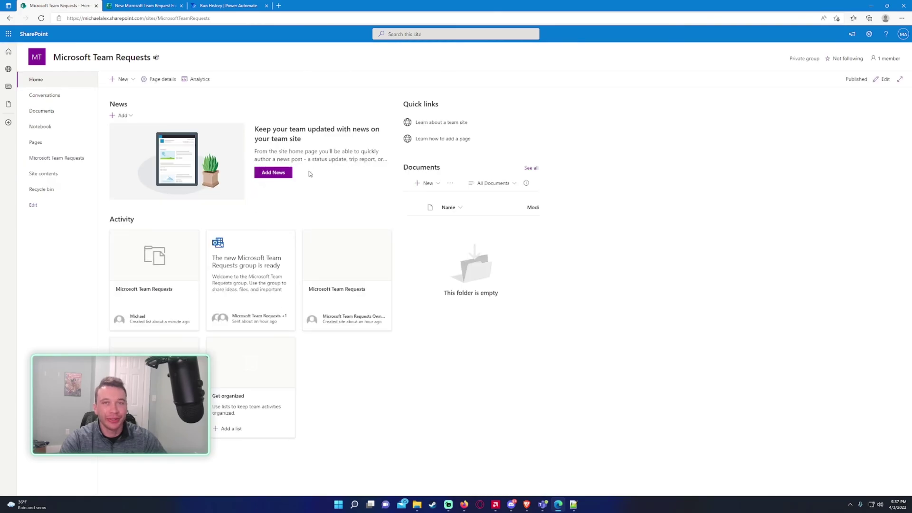